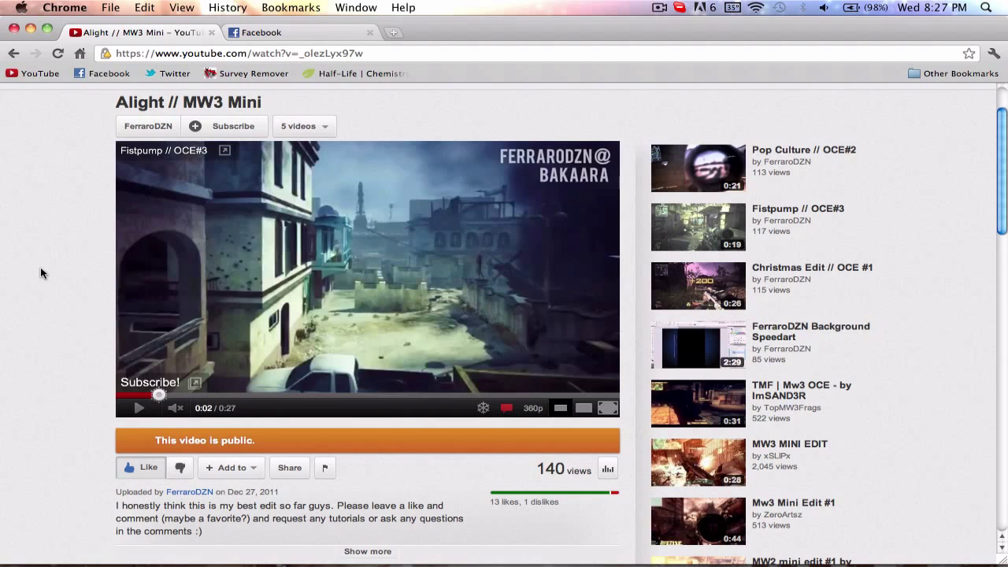
Play the Alight // MW3 Mini video, pause it at 0:05, and highlight its title row.
{"action": "left_click", "coordinate": [269, 295]}
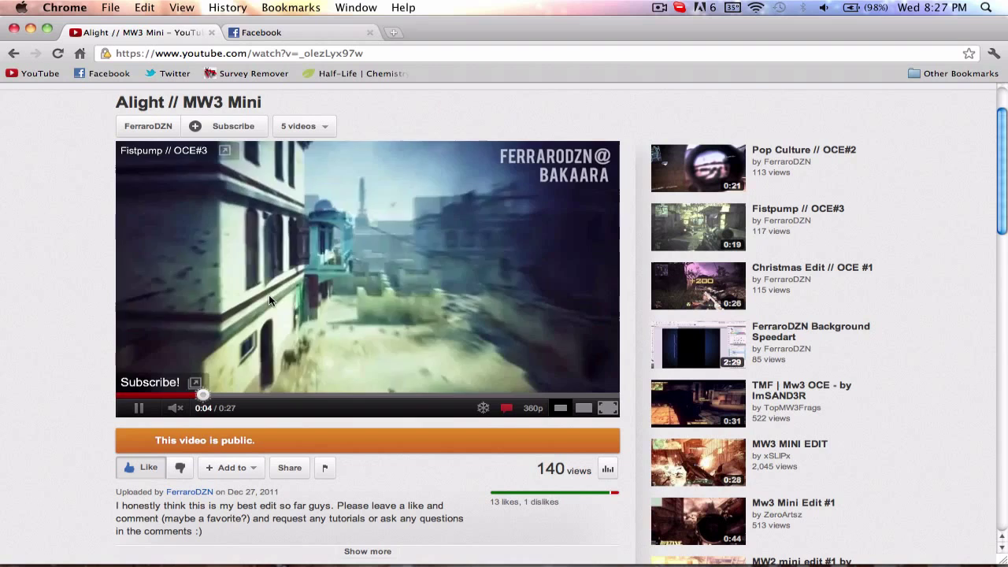
{"action": "left_click", "coordinate": [269, 294]}
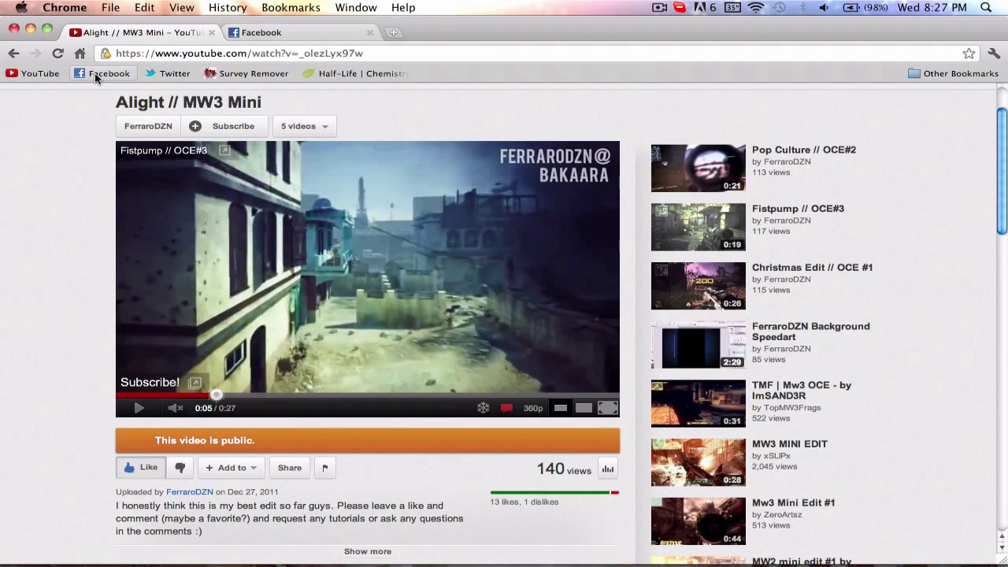
{"action": "left_click_drag", "start_coordinate": [80, 95], "coordinate": [305, 161]}
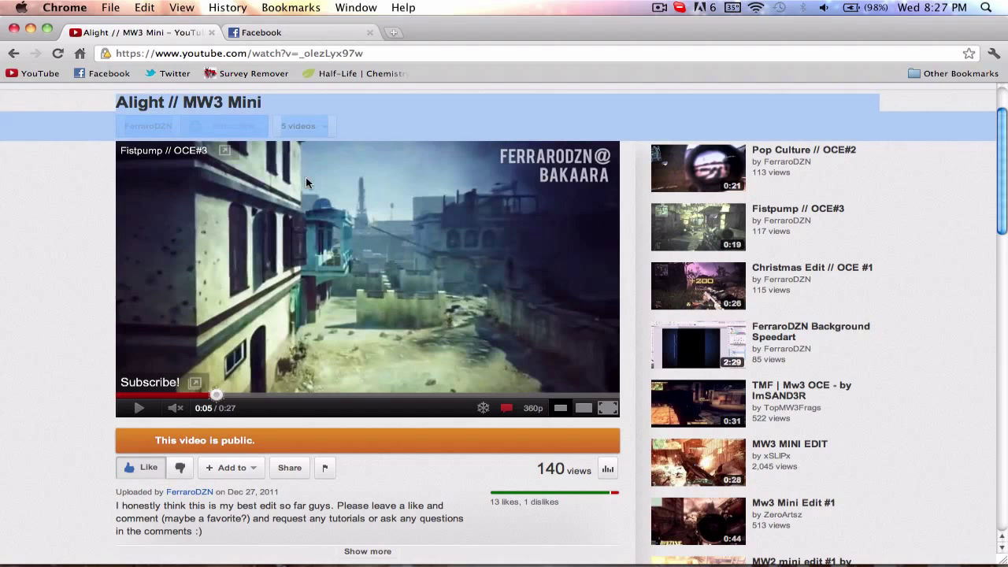
{"action": "left_click", "coordinate": [107, 181]}
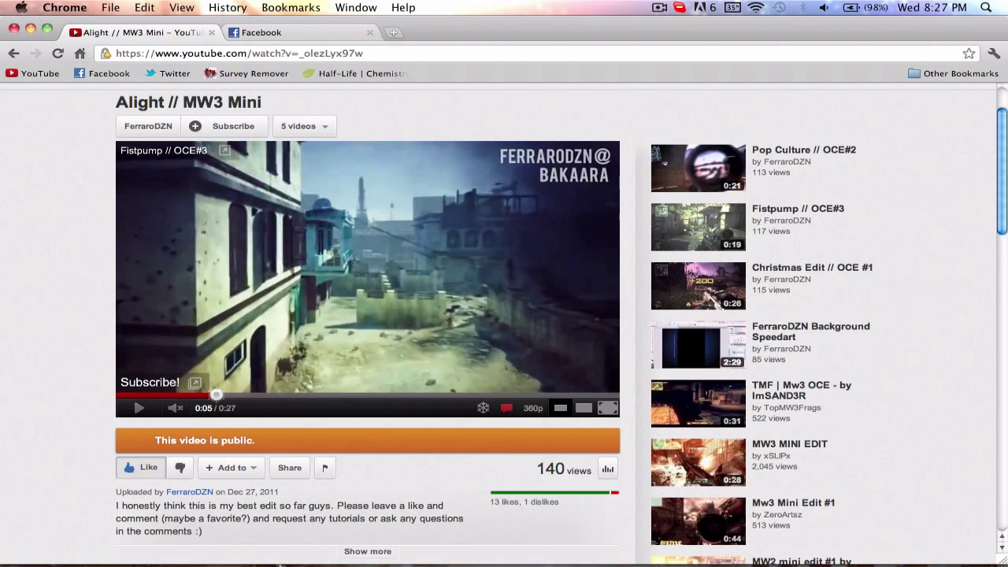
Highlight the video's 13 likes and 1 dislike counts.
{"action": "left_click_drag", "start_coordinate": [488, 511], "coordinate": [506, 506]}
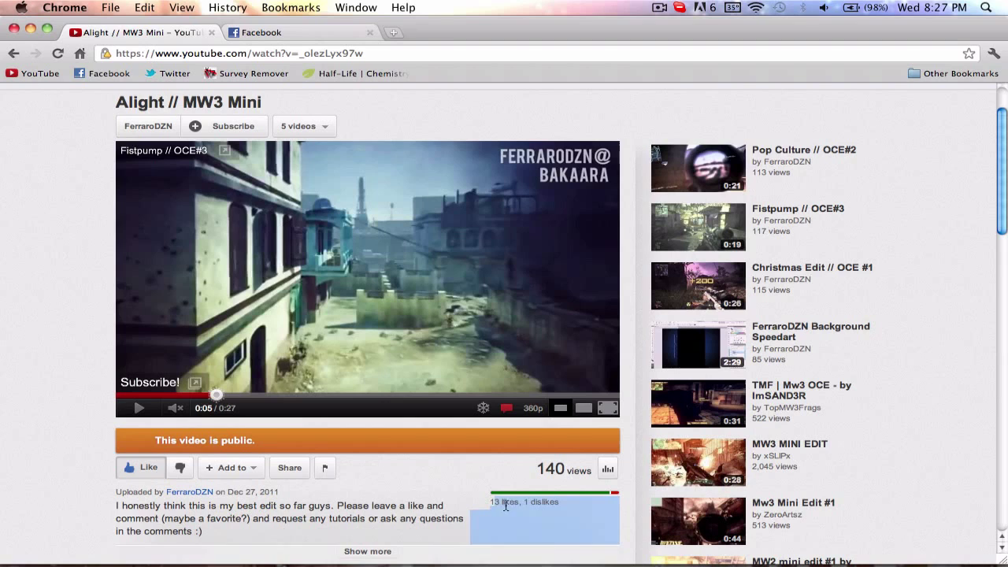
{"action": "left_click", "coordinate": [486, 501]}
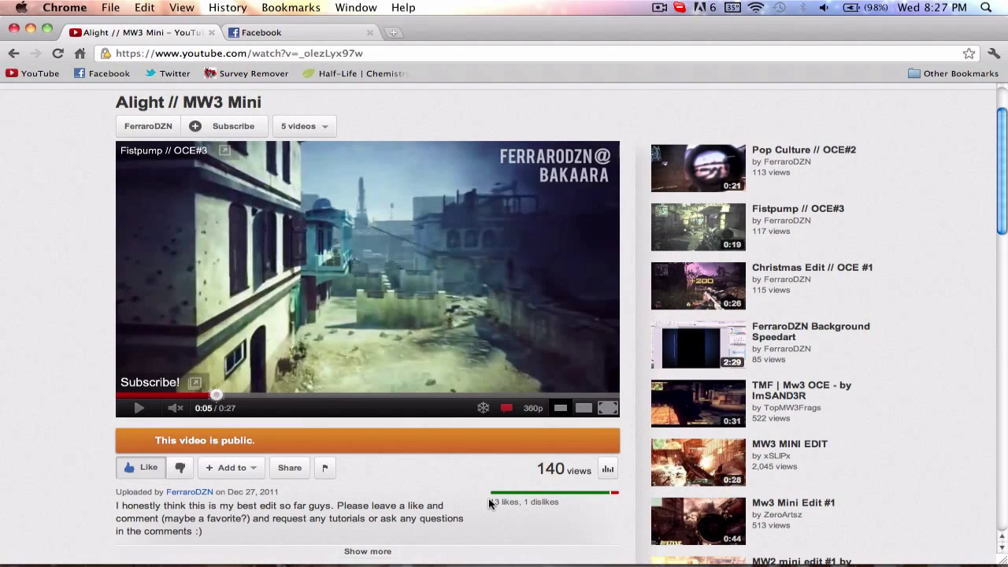
{"action": "left_click_drag", "start_coordinate": [490, 501], "coordinate": [529, 510]}
{"action": "left_click", "coordinate": [532, 528]}
{"action": "mouse_move", "coordinate": [358, 555]}
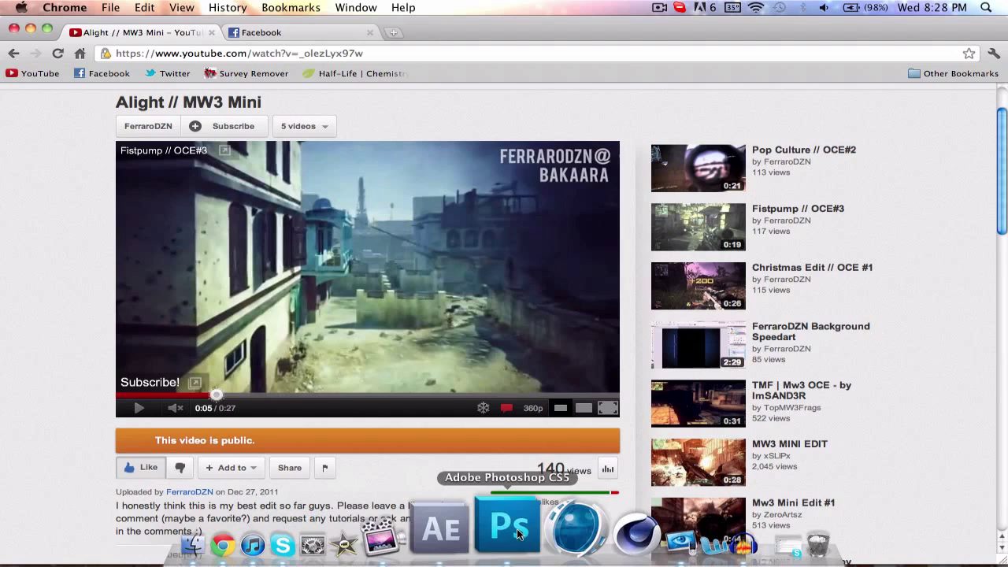
In After Effects, scrub Comp 1's opening seconds and select Adjustment Layer 1 to show its Looks and Vibrance.
{"action": "left_click", "coordinate": [476, 535]}
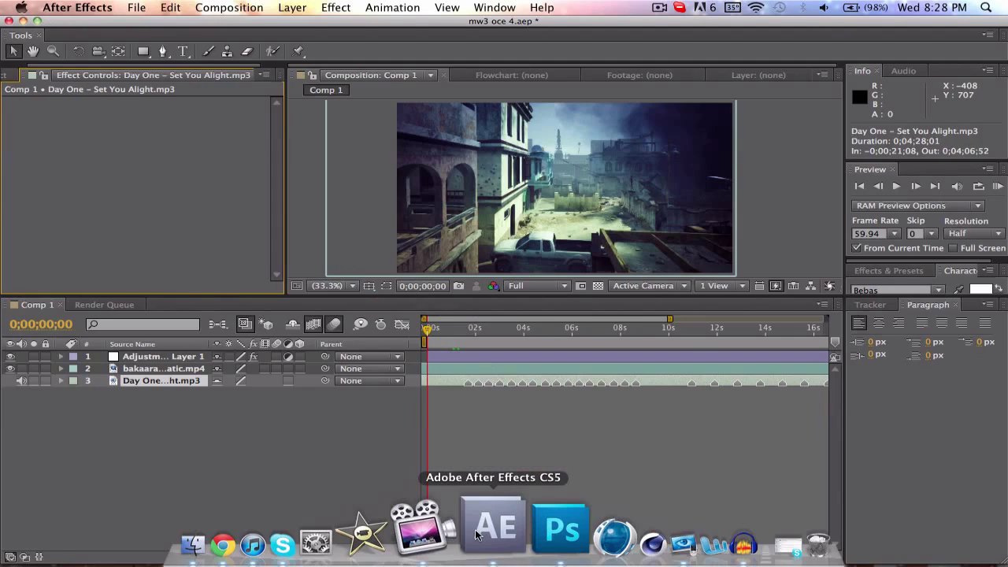
{"action": "left_click", "coordinate": [450, 381]}
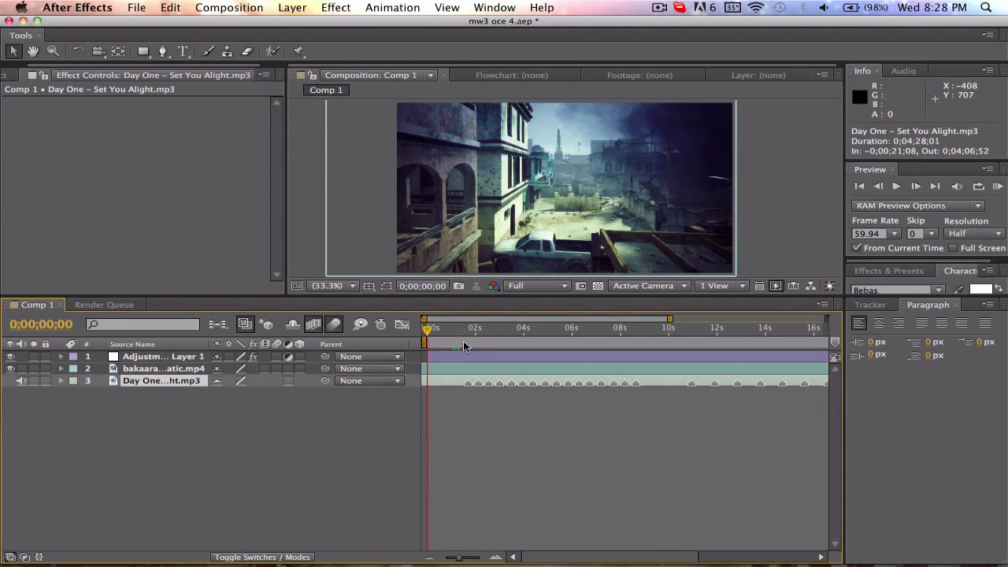
{"action": "left_click_drag", "start_coordinate": [464, 345], "coordinate": [496, 344]}
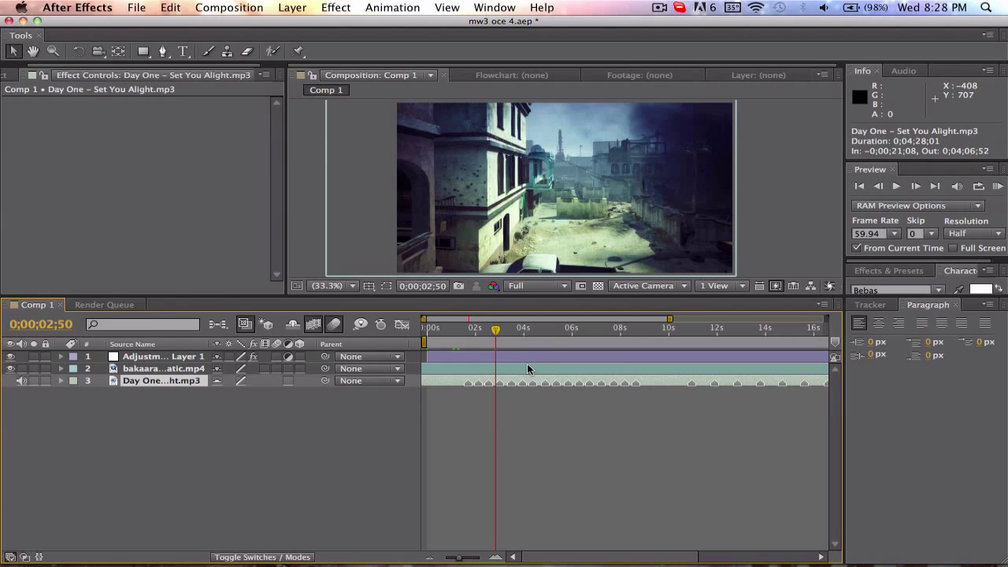
{"action": "left_click_drag", "start_coordinate": [495, 330], "coordinate": [426, 334]}
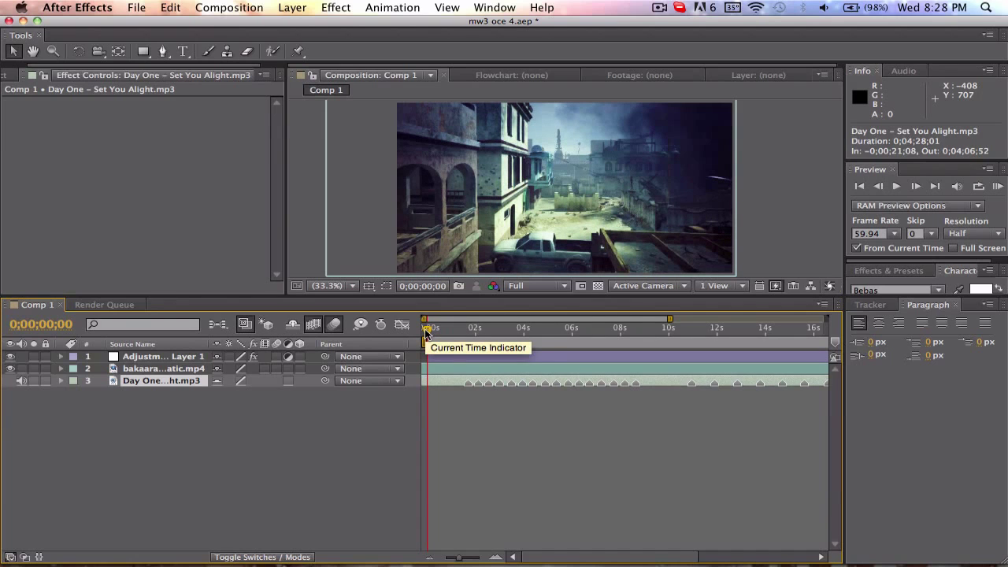
{"action": "left_click", "coordinate": [159, 357]}
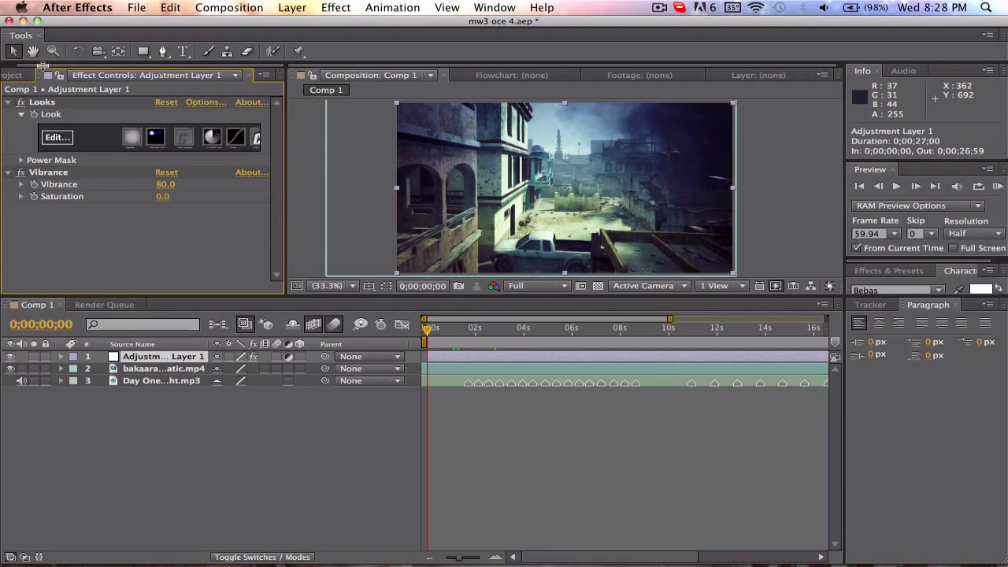
Deselect all layers and add a new adjustment layer on top of Comp 1.
{"action": "left_click", "coordinate": [21, 76]}
{"action": "left_click", "coordinate": [138, 416]}
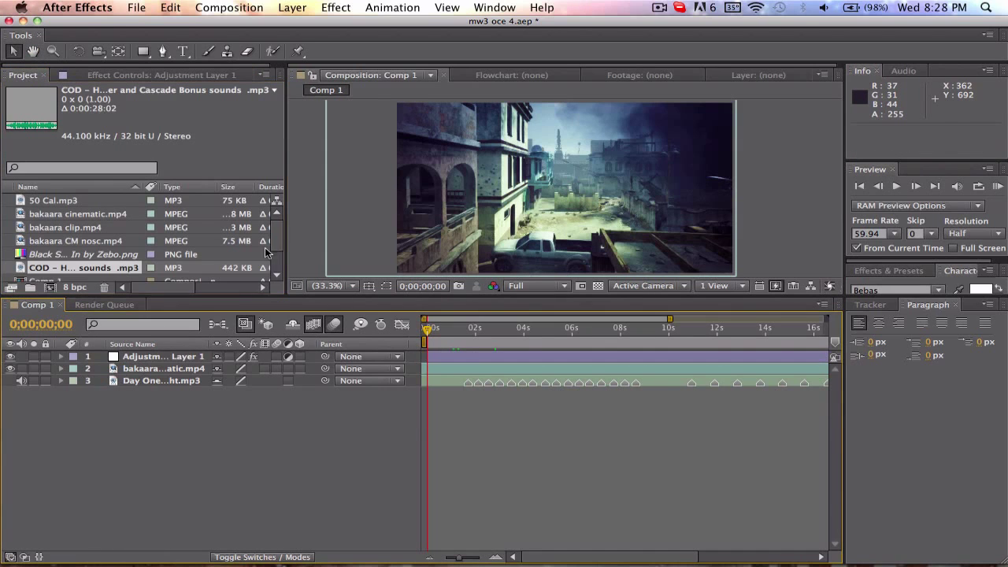
{"action": "left_click", "coordinate": [293, 10]}
{"action": "mouse_move", "coordinate": [313, 30]}
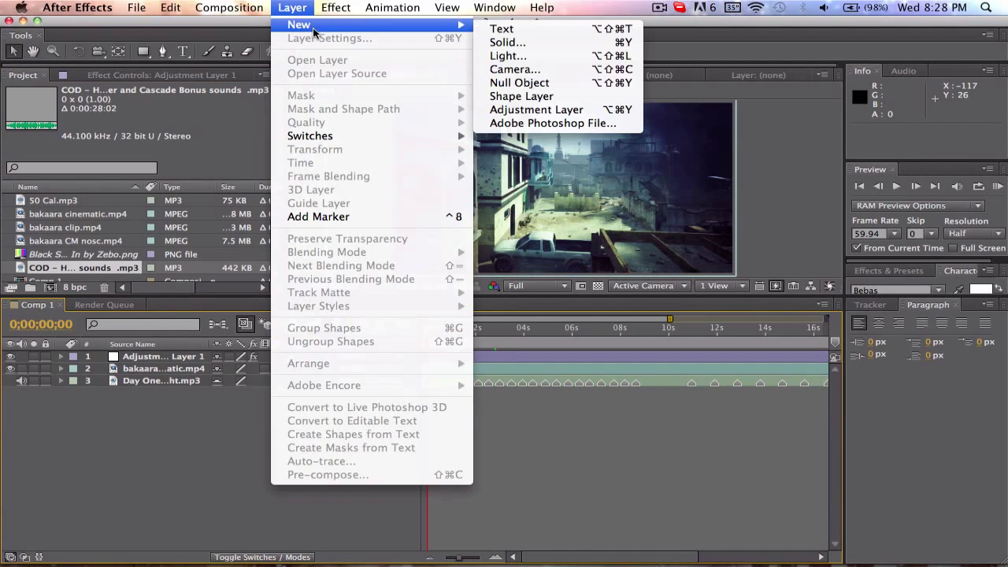
{"action": "left_click", "coordinate": [524, 111]}
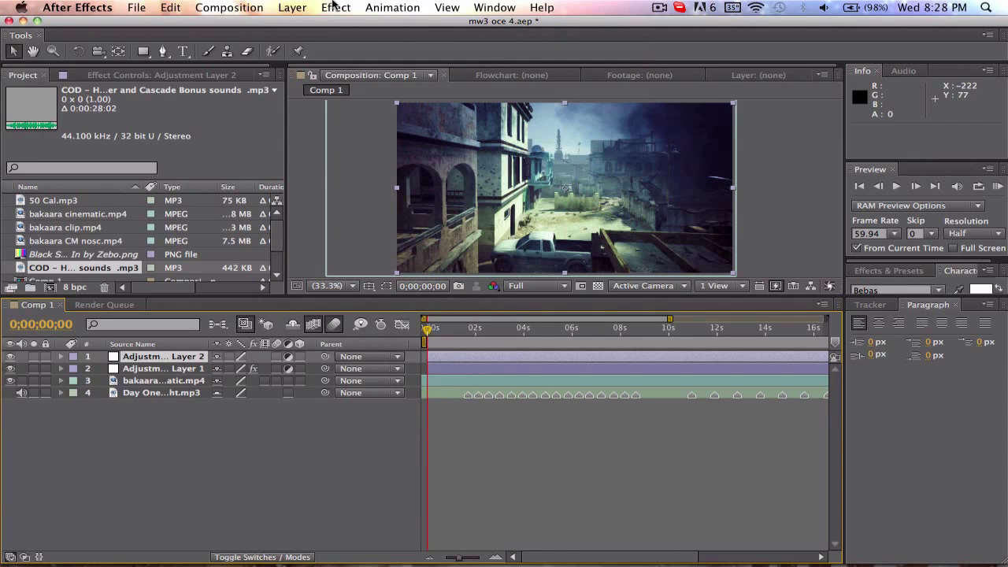
Apply CC Light Burst 2.5 to the new adjustment layer with Ray Length 0.
{"action": "left_click", "coordinate": [337, 7]}
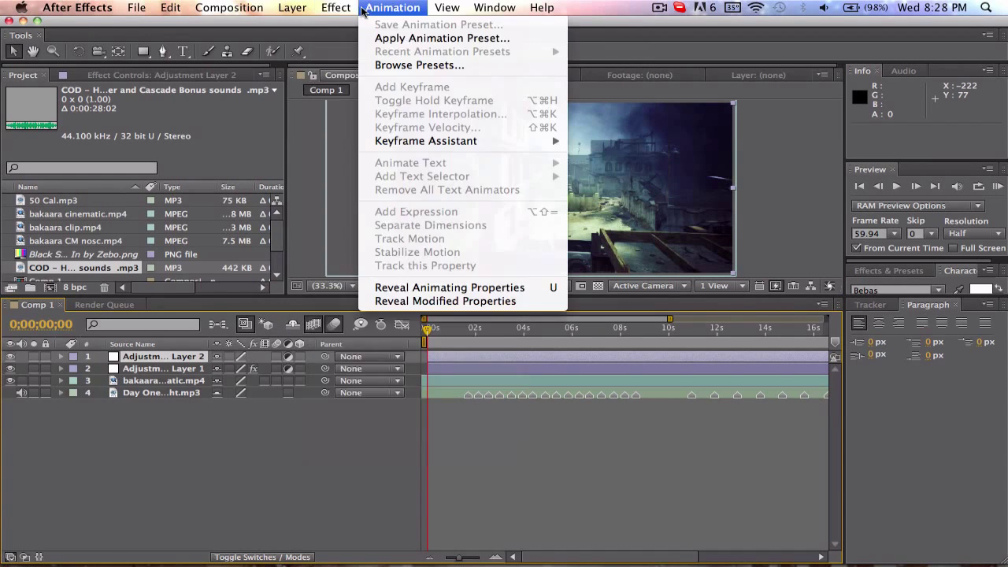
{"action": "mouse_move", "coordinate": [368, 209]}
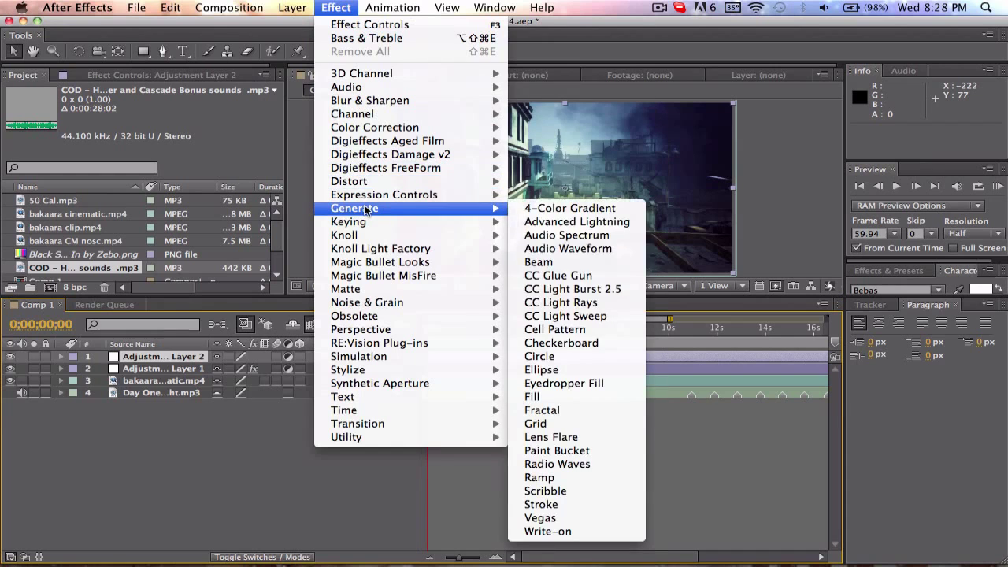
{"action": "left_click", "coordinate": [567, 290]}
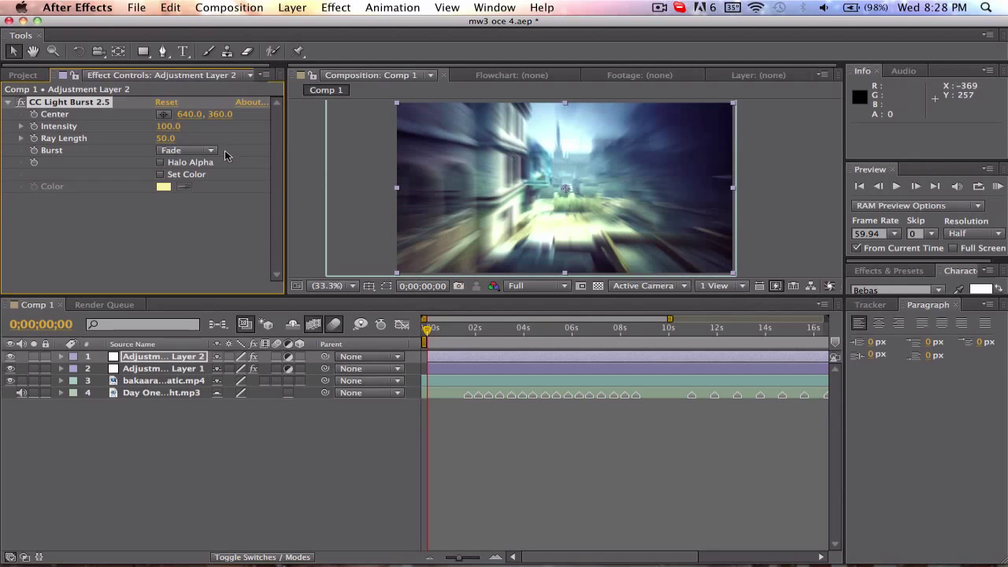
{"action": "left_click", "coordinate": [166, 139]}
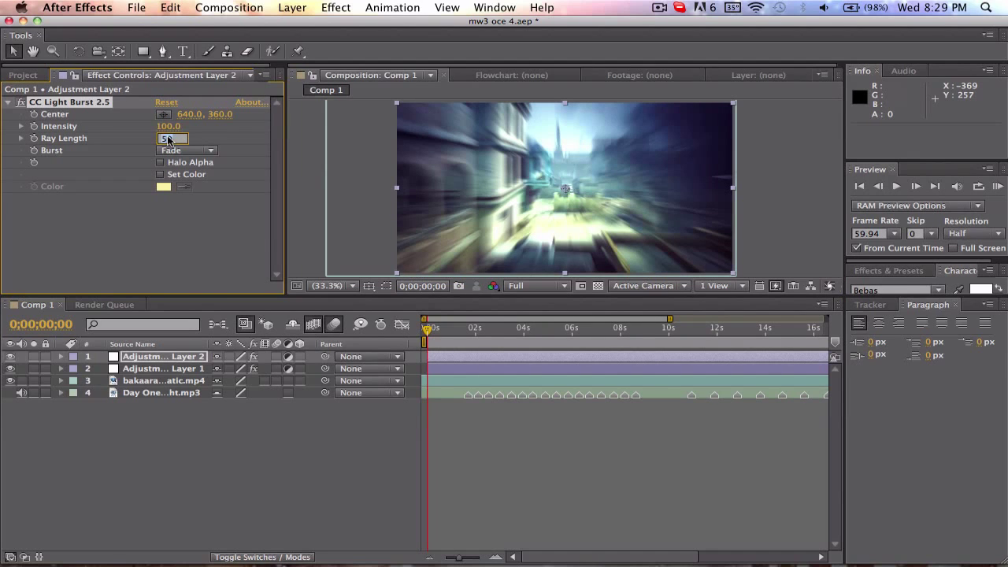
{"action": "type", "text": "0"}
{"action": "key", "text": "Return"}
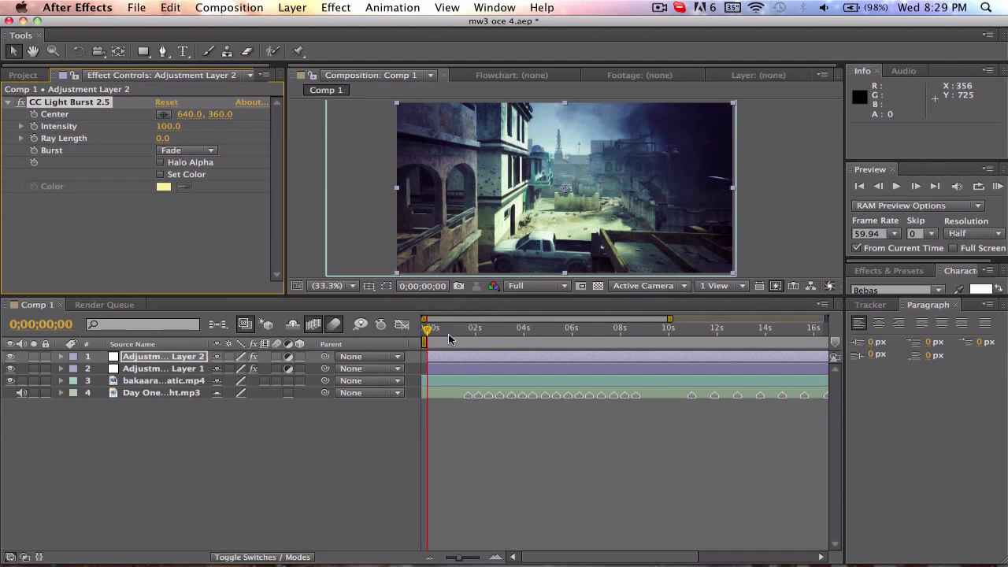
Zoom the timeline in to frames and move the current time to 0;00;01;40.
{"action": "left_click_drag", "start_coordinate": [430, 334], "coordinate": [470, 337]}
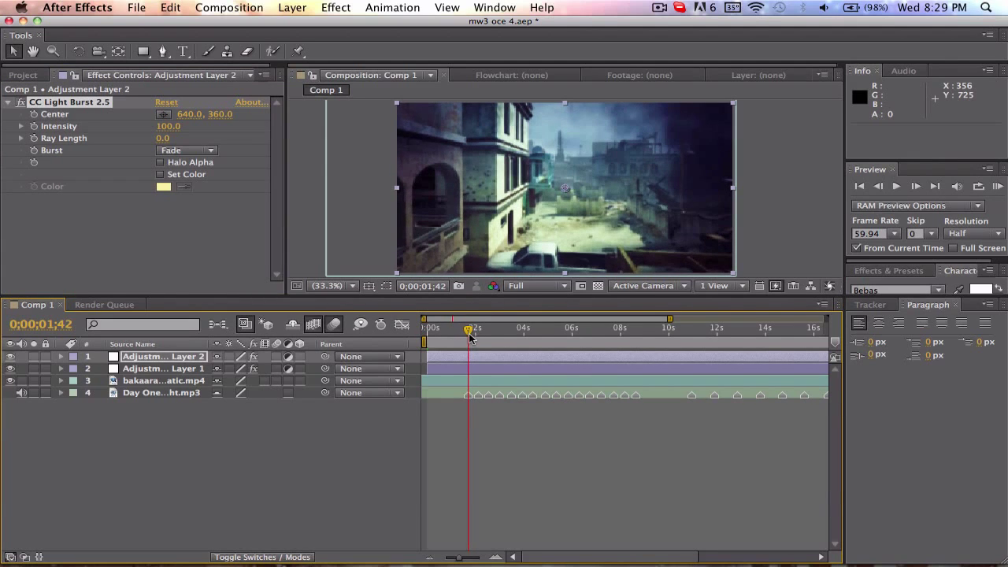
{"action": "left_click_drag", "start_coordinate": [462, 558], "coordinate": [487, 564]}
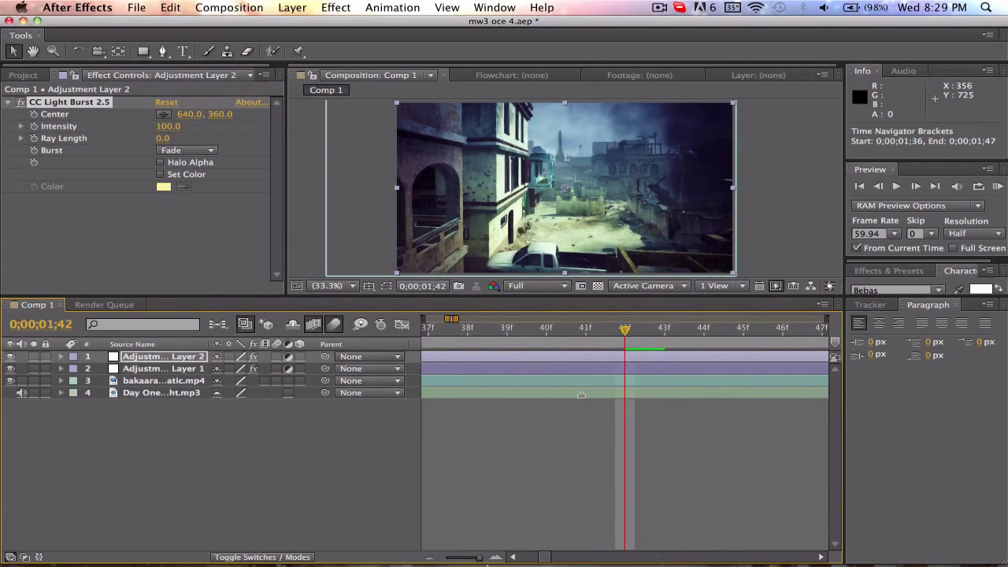
{"action": "left_click", "coordinate": [878, 185]}
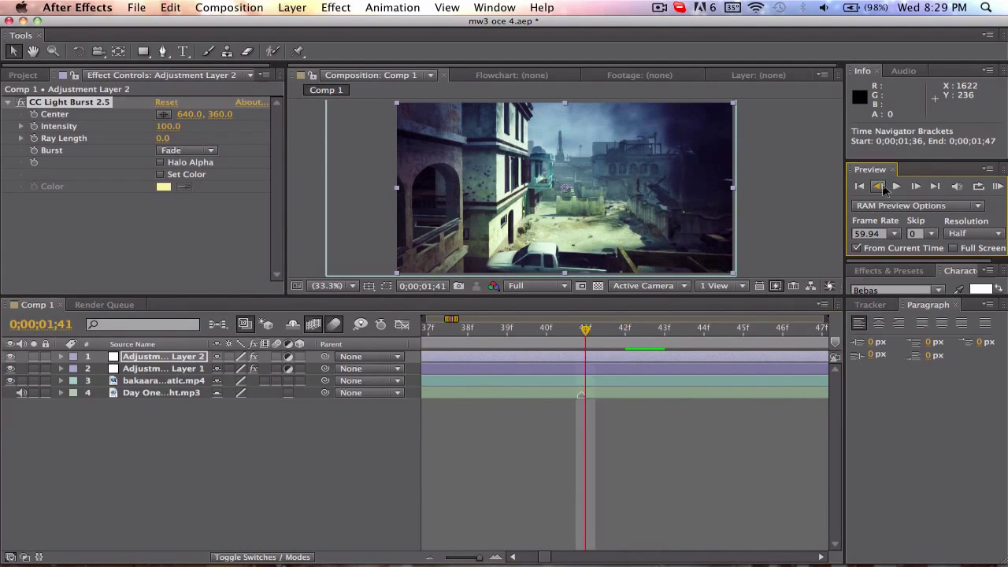
{"action": "left_click", "coordinate": [878, 186]}
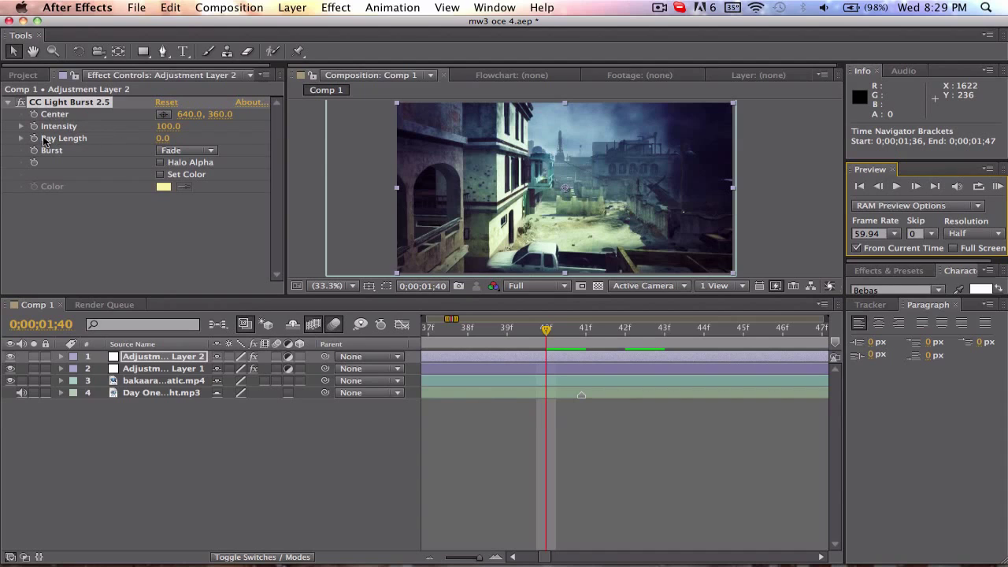
Keyframe Adjustment Layer 2's CC Light Burst Ray Length at 0.0, then advance to 0;00;01;41.
{"action": "left_click", "coordinate": [61, 356]}
{"action": "left_click", "coordinate": [75, 369]}
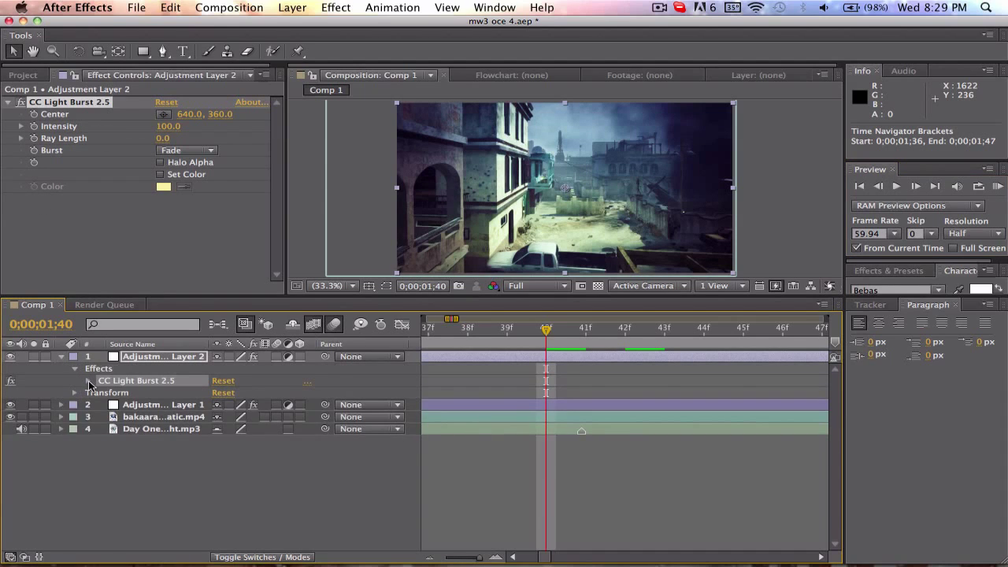
{"action": "left_click", "coordinate": [89, 381]}
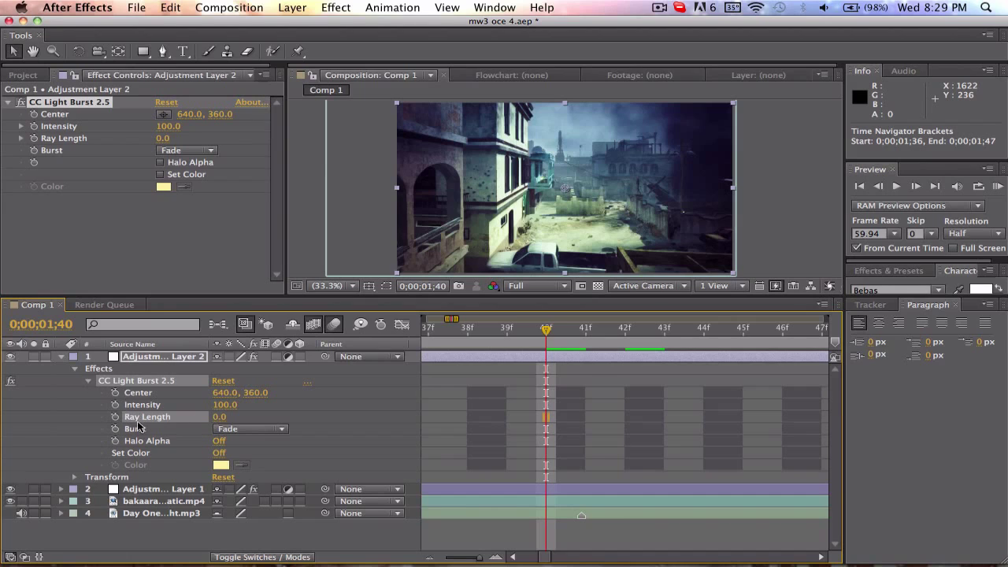
{"action": "left_click", "coordinate": [115, 417]}
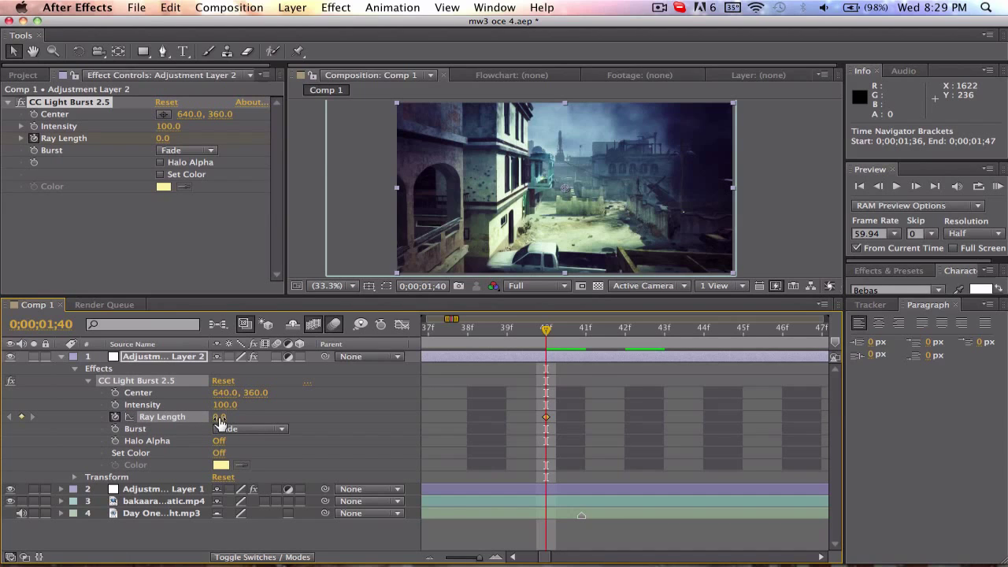
{"action": "left_click", "coordinate": [915, 188]}
{"action": "left_click", "coordinate": [915, 187]}
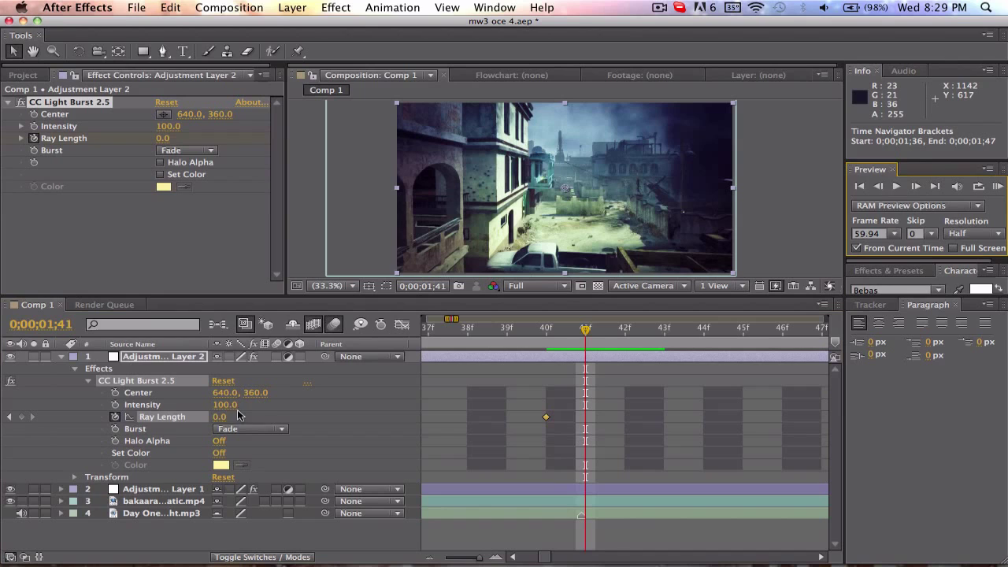
Set Ray Length to 35.0 at 0;00;01;41 for a strong burst.
{"action": "left_click", "coordinate": [217, 421]}
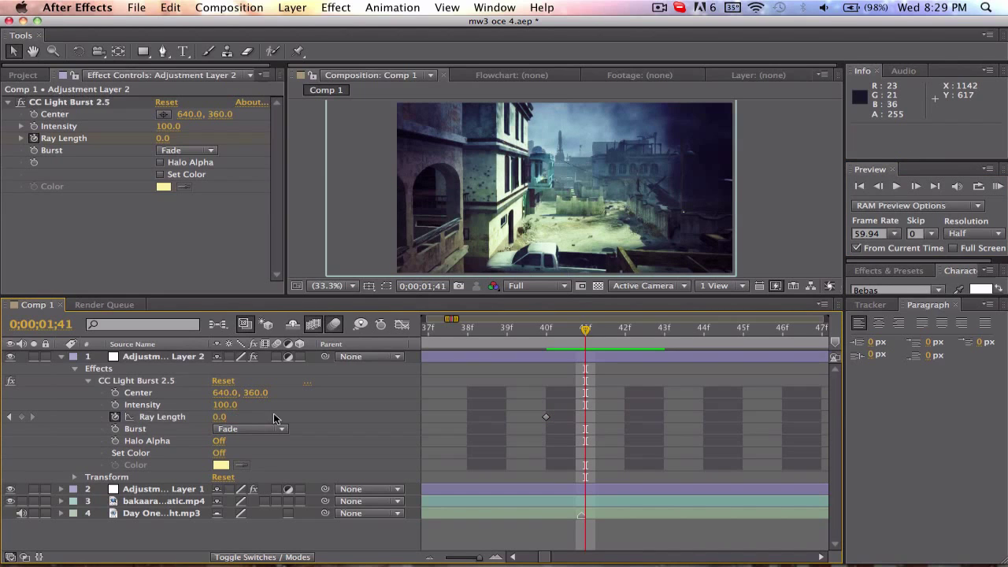
{"action": "type", "text": "4"}
{"action": "key", "text": "Return"}
{"action": "left_click_drag", "start_coordinate": [236, 418], "coordinate": [241, 418]}
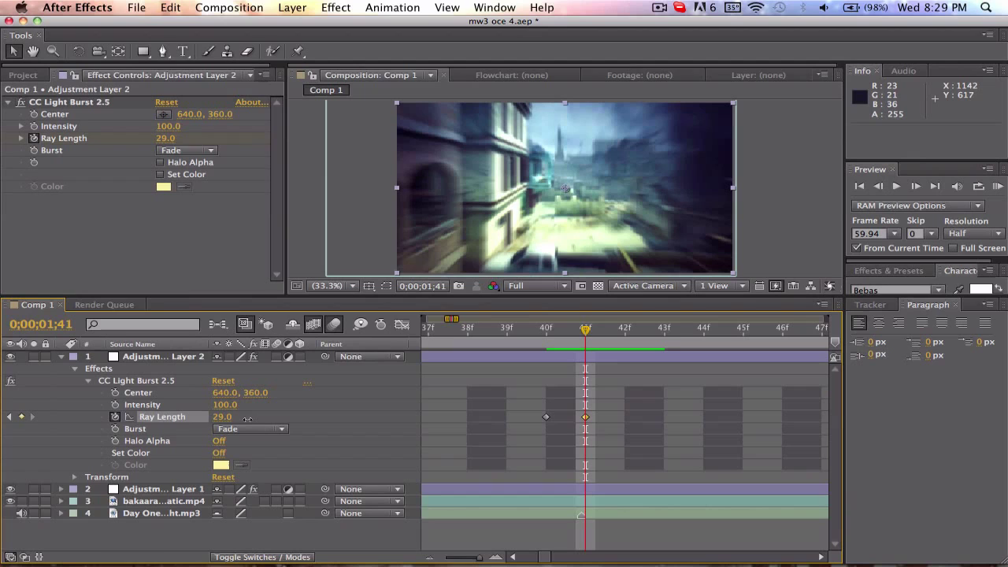
{"action": "left_click_drag", "start_coordinate": [246, 418], "coordinate": [251, 418]}
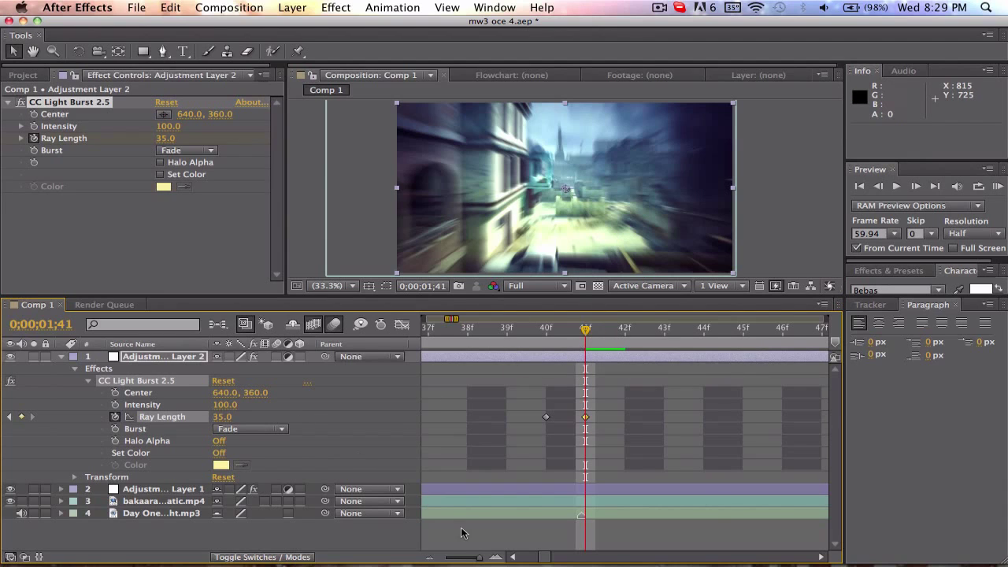
Zoom the timeline to the first five seconds and move to 0;00;02;00.
{"action": "left_click", "coordinate": [465, 557]}
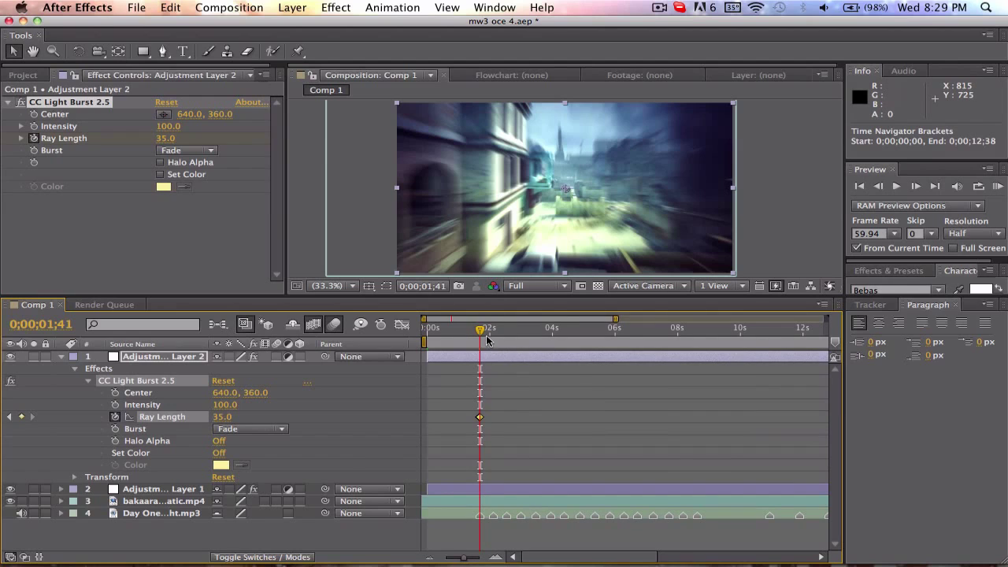
{"action": "left_click_drag", "start_coordinate": [465, 561], "coordinate": [474, 561]}
{"action": "left_click_drag", "start_coordinate": [573, 339], "coordinate": [581, 337]}
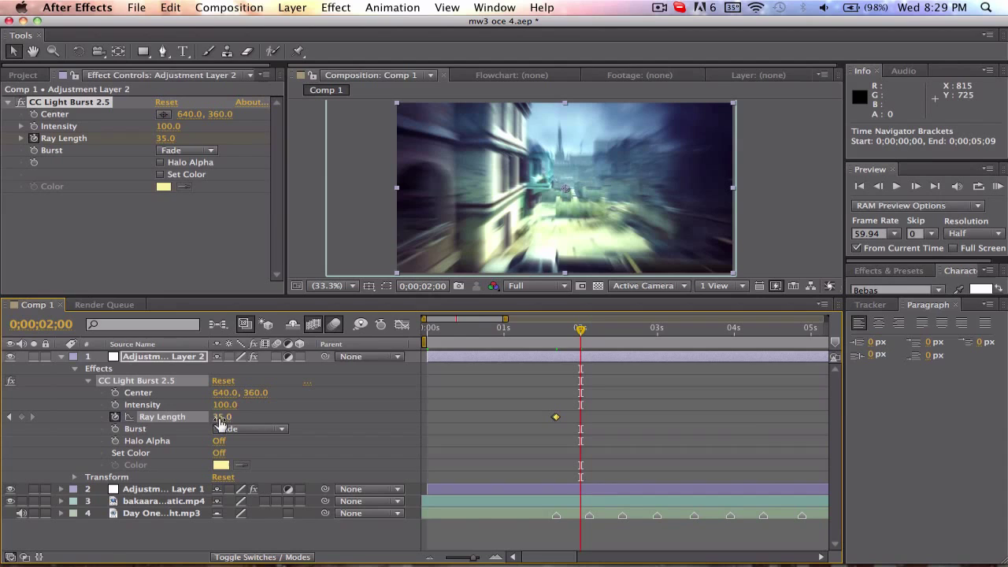
Return Ray Length to 0.0 at two seconds and copy the three pulse keyframes.
{"action": "left_click", "coordinate": [220, 418]}
{"action": "type", "text": "0"}
{"action": "key", "text": "Return"}
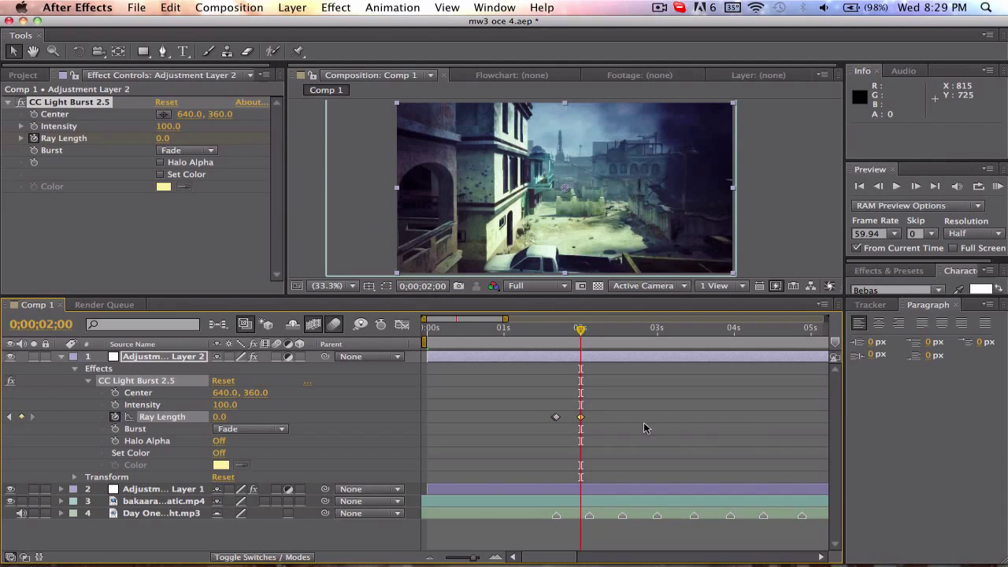
{"action": "left_click_drag", "start_coordinate": [608, 431], "coordinate": [533, 411]}
{"action": "key", "text": "super+c"}
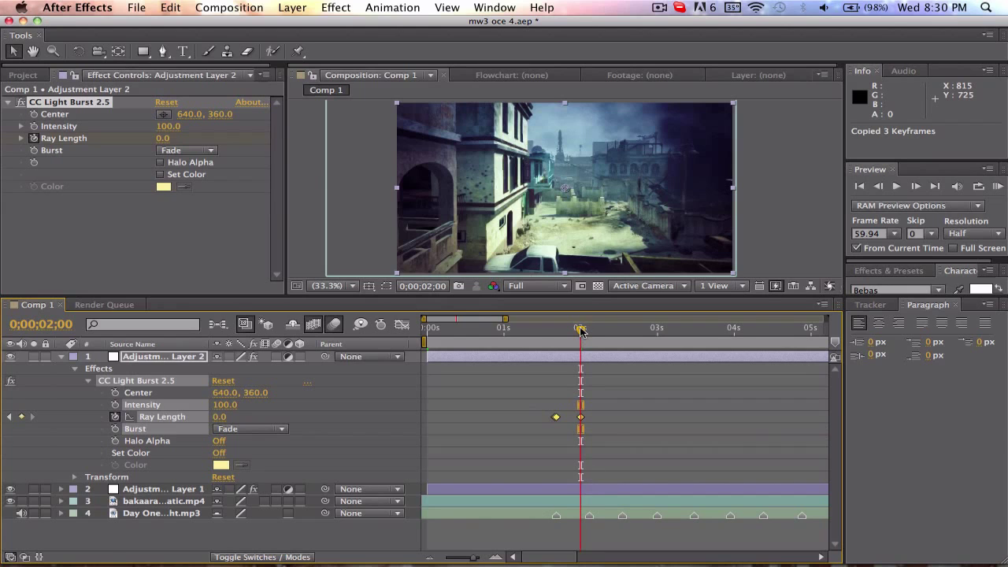
Paste the Ray Length pulse at 0;00;02;06 and 0;00;02;32, then scrub to check timing.
{"action": "left_click_drag", "start_coordinate": [580, 331], "coordinate": [588, 334]}
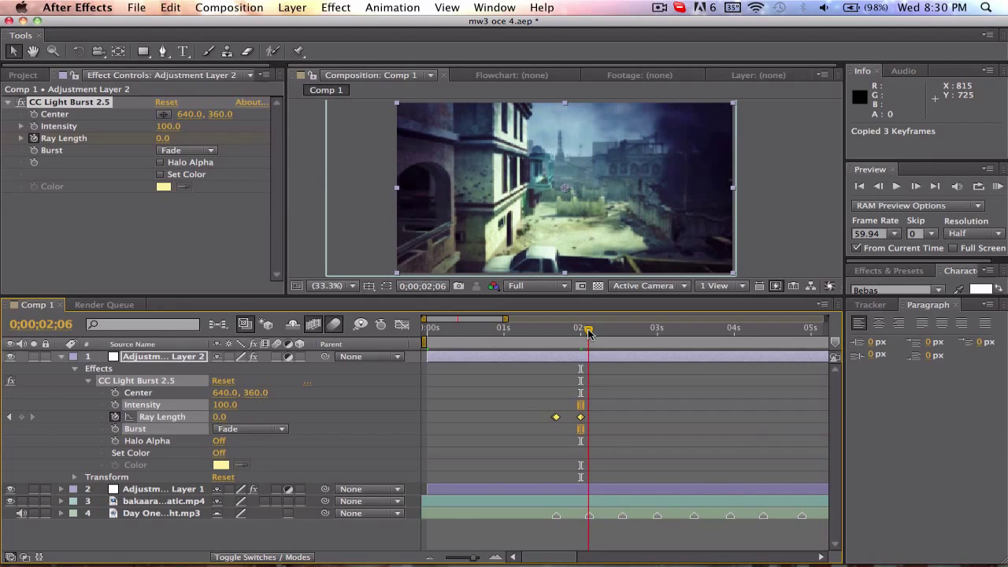
{"action": "left_click_drag", "start_coordinate": [475, 559], "coordinate": [475, 560]}
{"action": "key", "text": "super+v"}
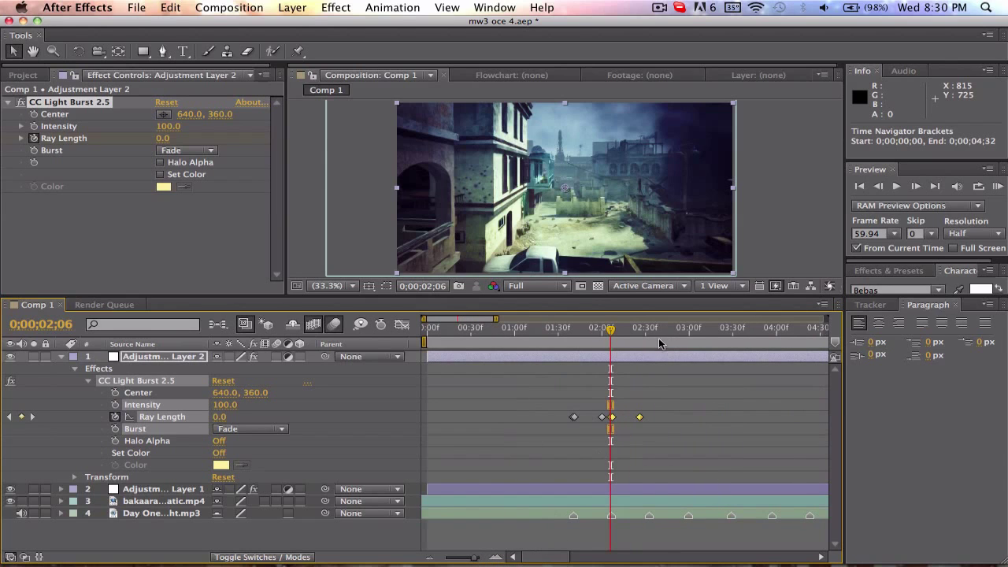
{"action": "left_click_drag", "start_coordinate": [653, 343], "coordinate": [649, 341]}
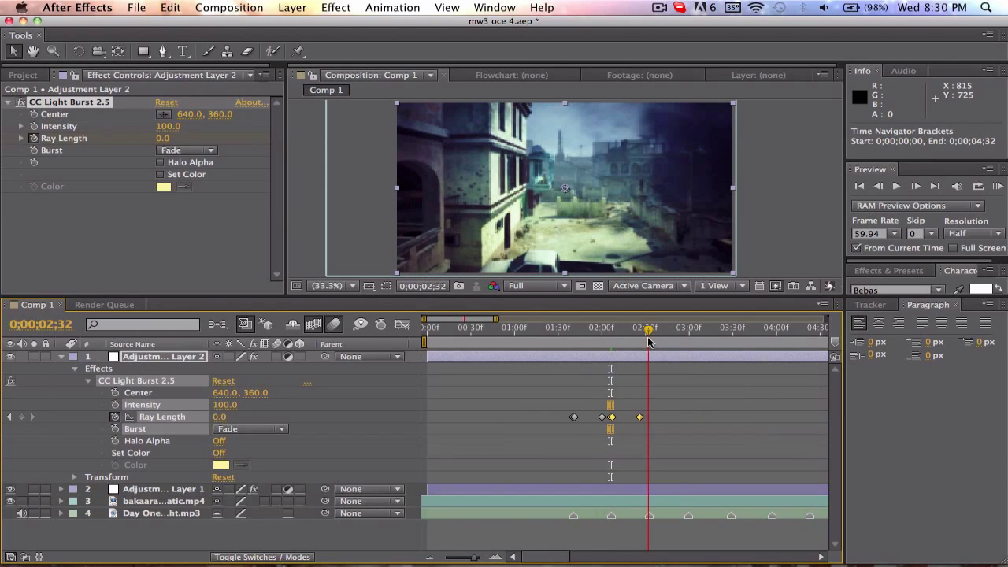
{"action": "mouse_move", "coordinate": [475, 560]}
{"action": "left_mouse_down"}
{"action": "mouse_move", "coordinate": [484, 560]}
{"action": "mouse_move", "coordinate": [468, 560]}
{"action": "left_mouse_up"}
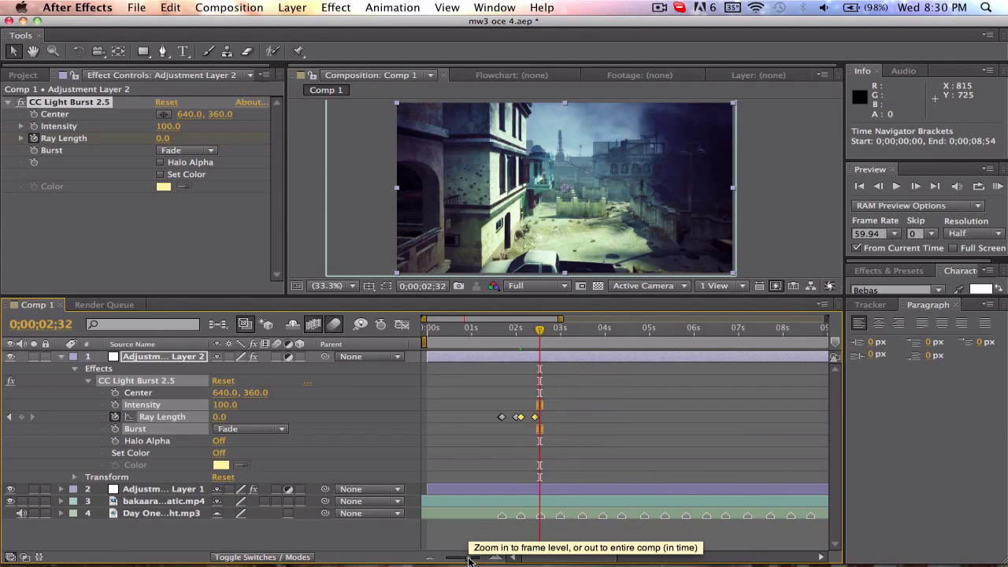
{"action": "key", "text": "super+v"}
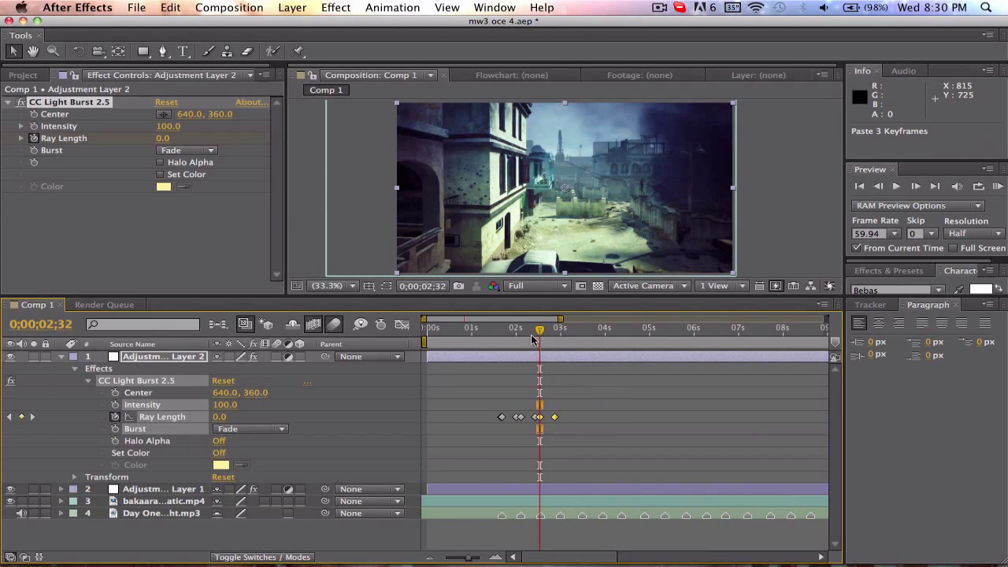
{"action": "left_click_drag", "start_coordinate": [532, 339], "coordinate": [501, 367]}
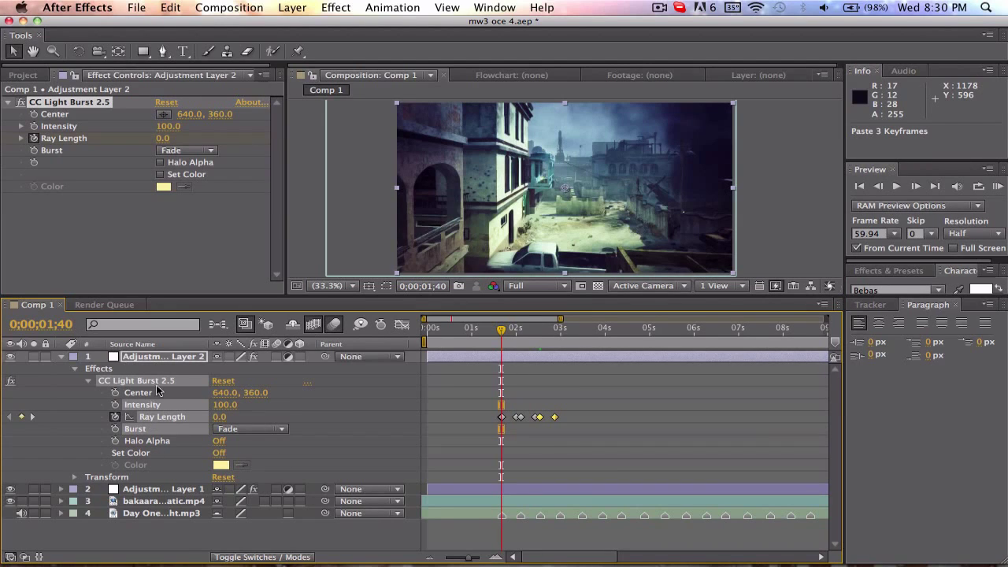
Collapse Adjustment Layer 2, show only its Scale, and open the Scale value for editing.
{"action": "left_click", "coordinate": [162, 361]}
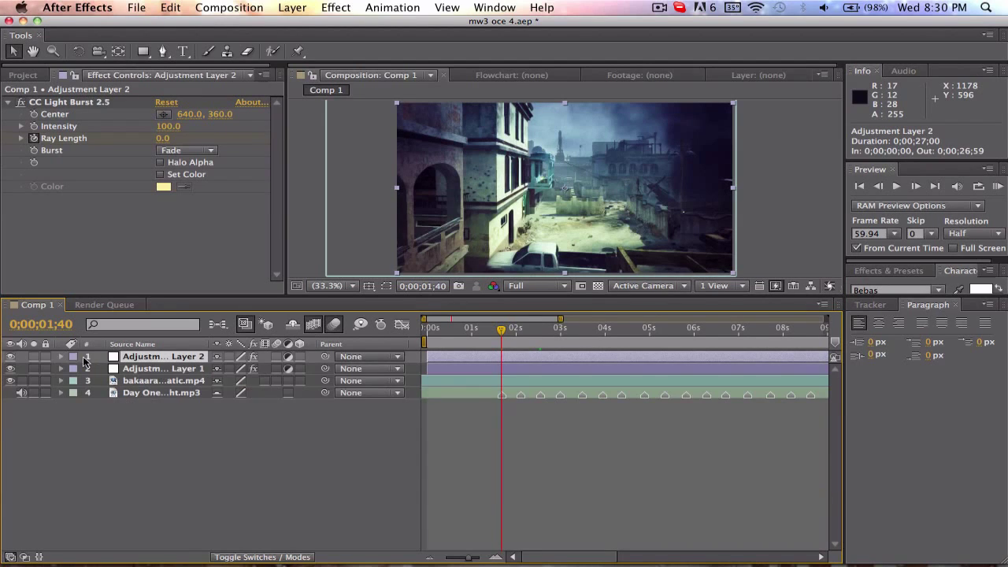
{"action": "left_click", "coordinate": [62, 357]}
{"action": "key", "text": "s"}
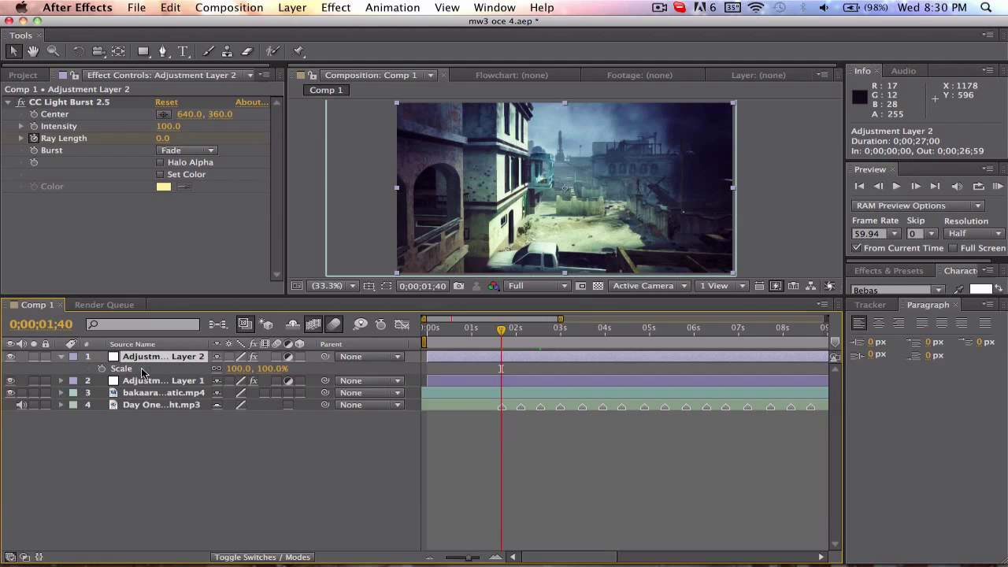
{"action": "left_click_drag", "start_coordinate": [235, 367], "coordinate": [230, 368]}
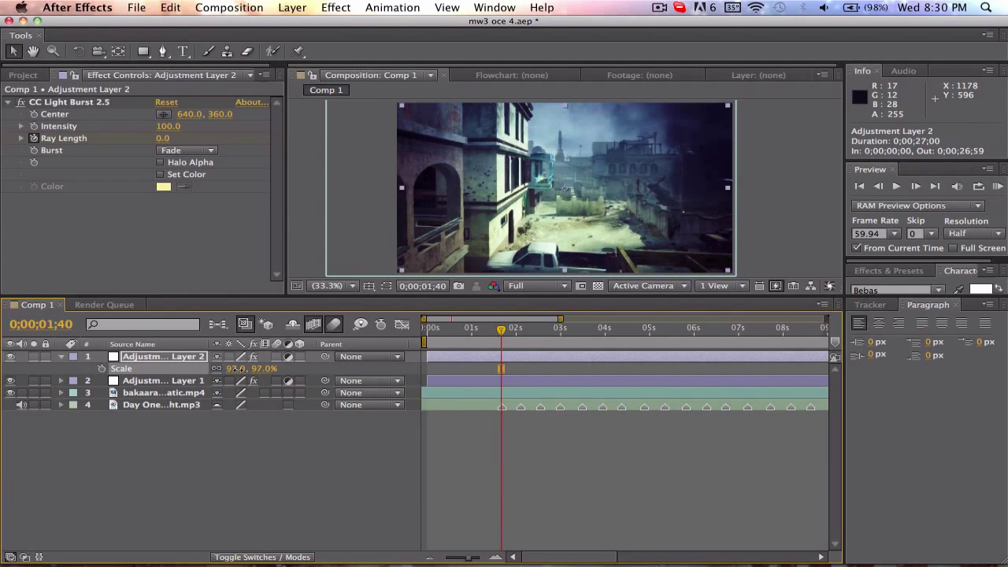
{"action": "left_click", "coordinate": [237, 368]}
Enter 100% Scale, then keyframe the bakaara clip's Scale at 122% at 0;00;01;40.
{"action": "type", "text": "100"}
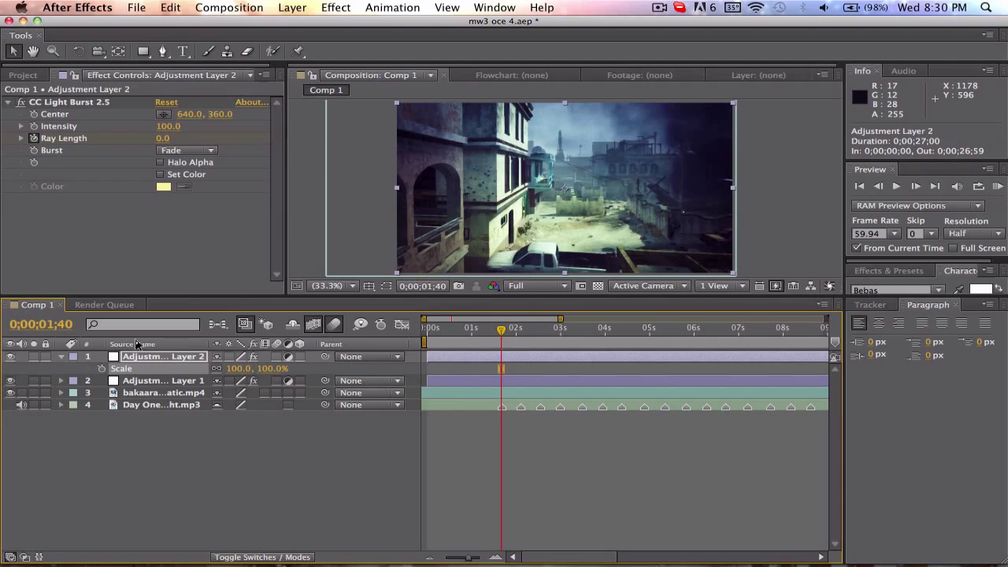
{"action": "left_click", "coordinate": [61, 356]}
{"action": "left_click", "coordinate": [132, 381]}
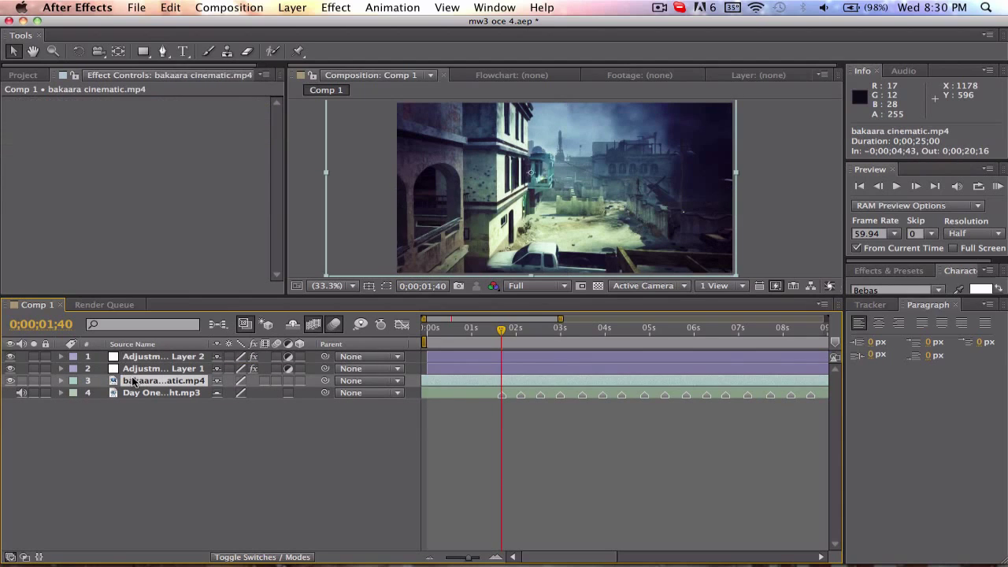
{"action": "key", "text": "s"}
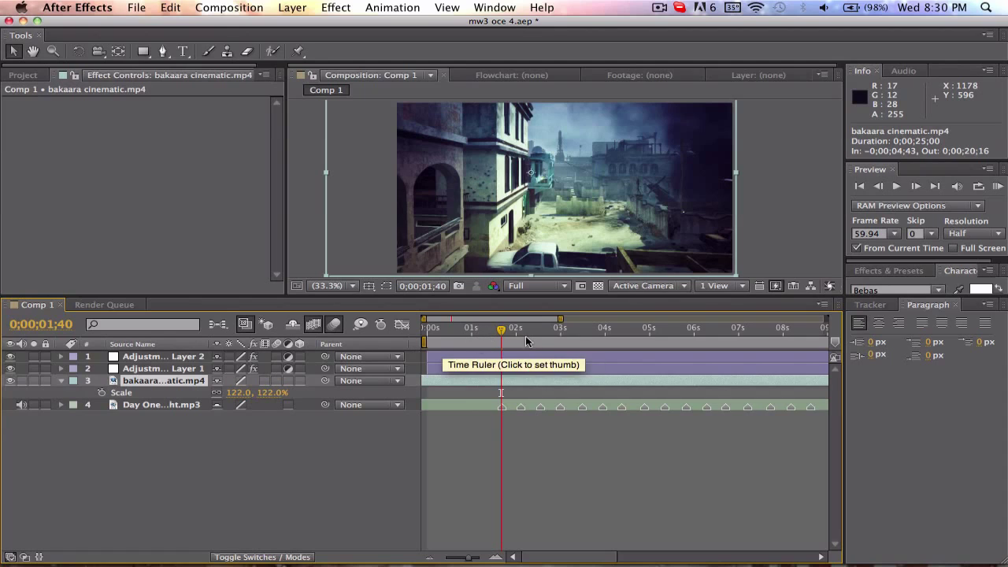
{"action": "left_click", "coordinate": [102, 393]}
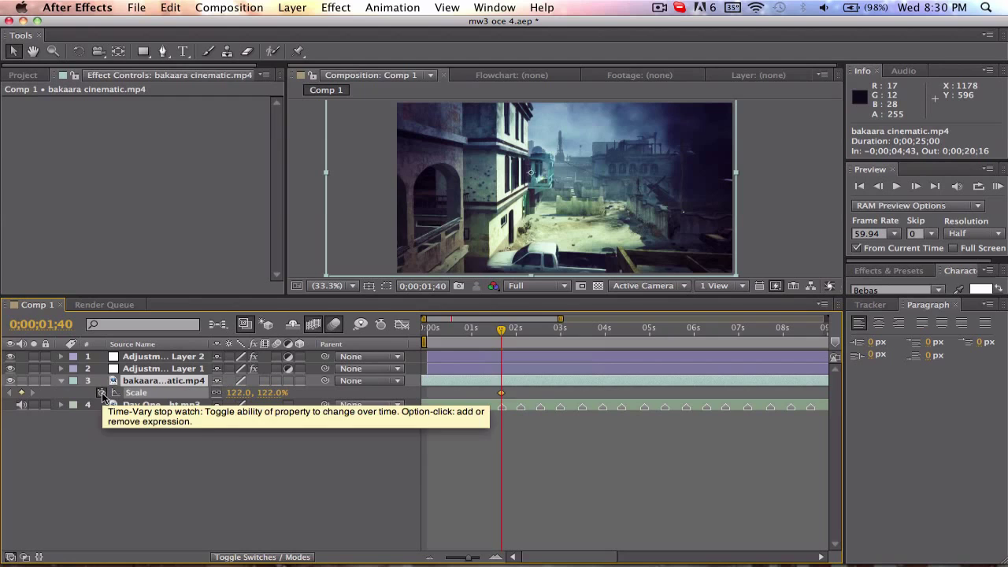
Step to 0;00;01;41 and pump the clip's Scale up to 135%.
{"action": "left_click", "coordinate": [914, 185]}
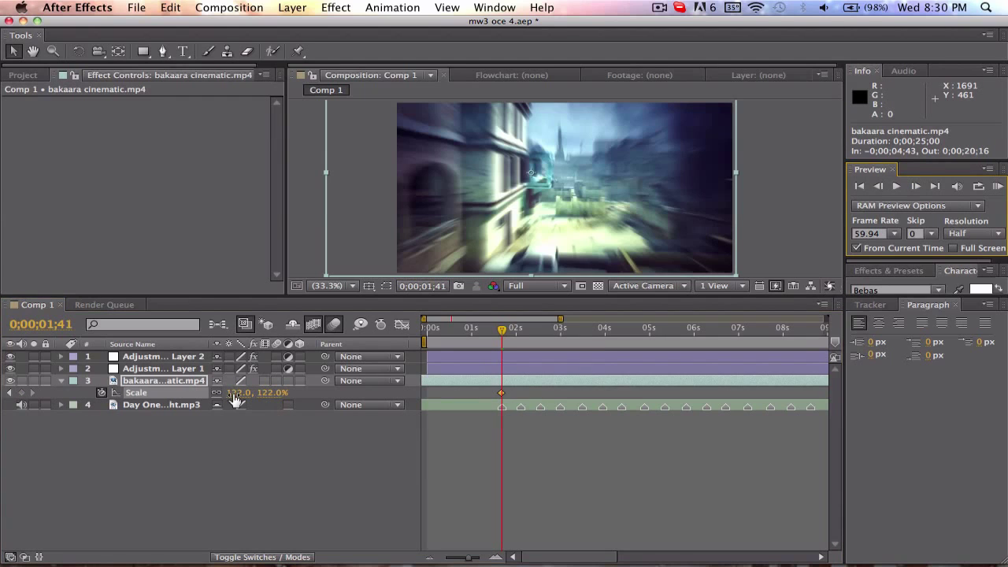
{"action": "left_click_drag", "start_coordinate": [235, 400], "coordinate": [241, 392]}
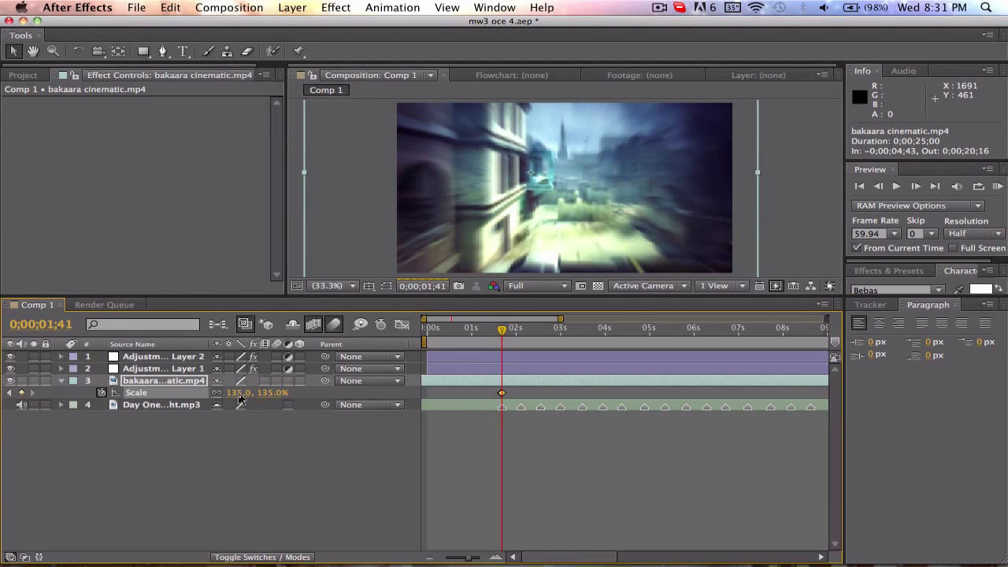
{"action": "left_click", "coordinate": [236, 392]}
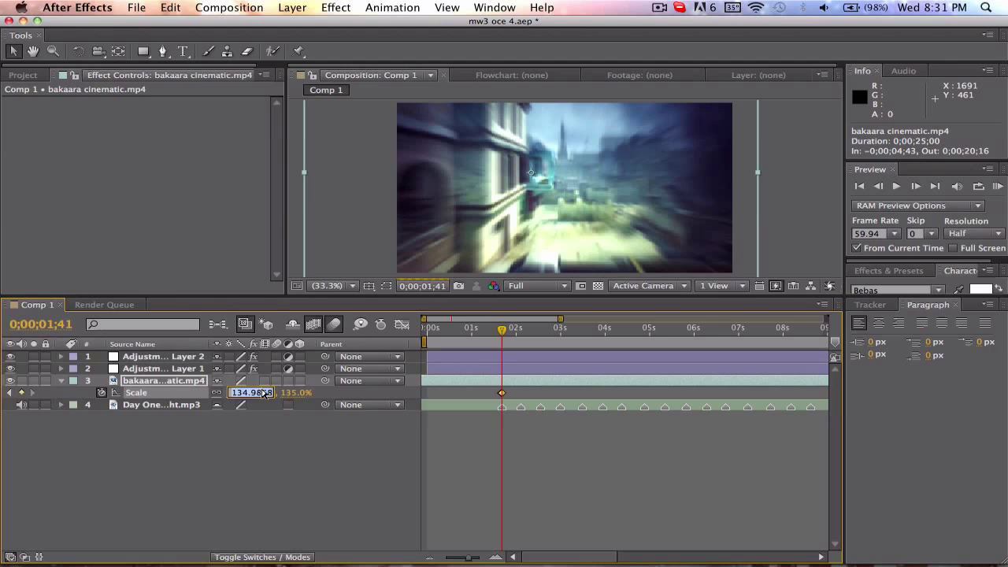
{"action": "left_click", "coordinate": [286, 452]}
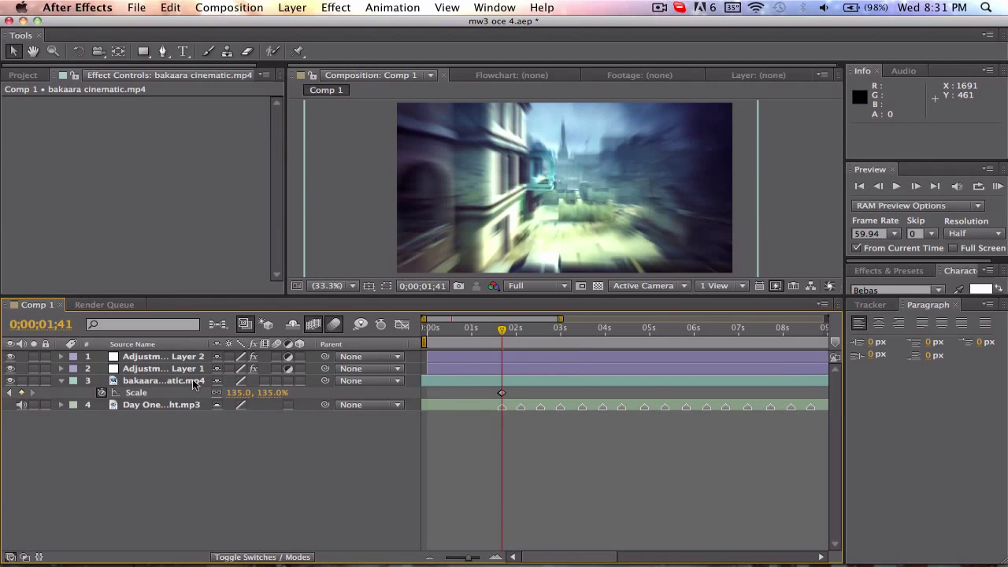
Expand Adjustment Layer 2's CC Light Burst, move to 0;00;02;00 where Ray Length is 0, and collapse it.
{"action": "left_click", "coordinate": [60, 356]}
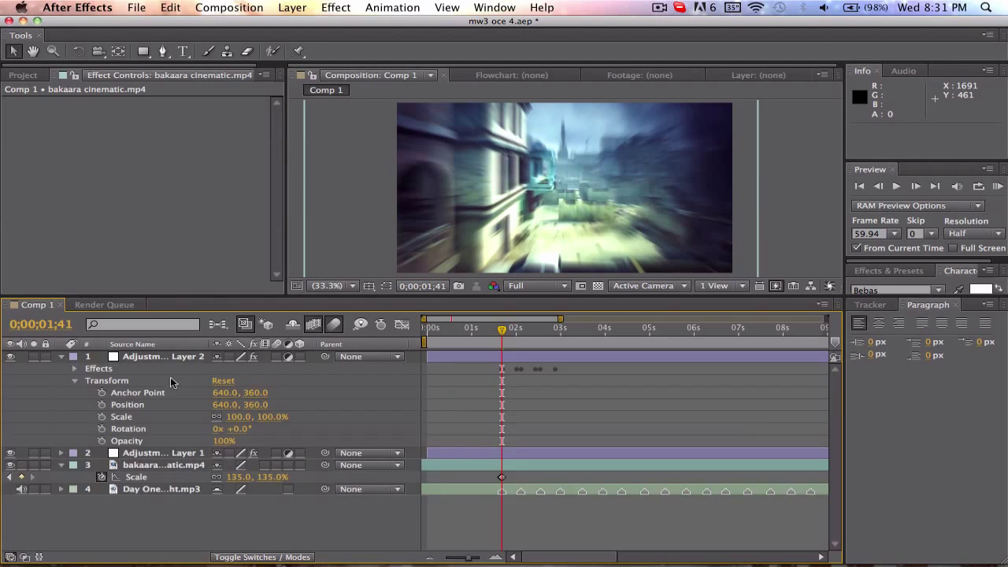
{"action": "left_click", "coordinate": [74, 368]}
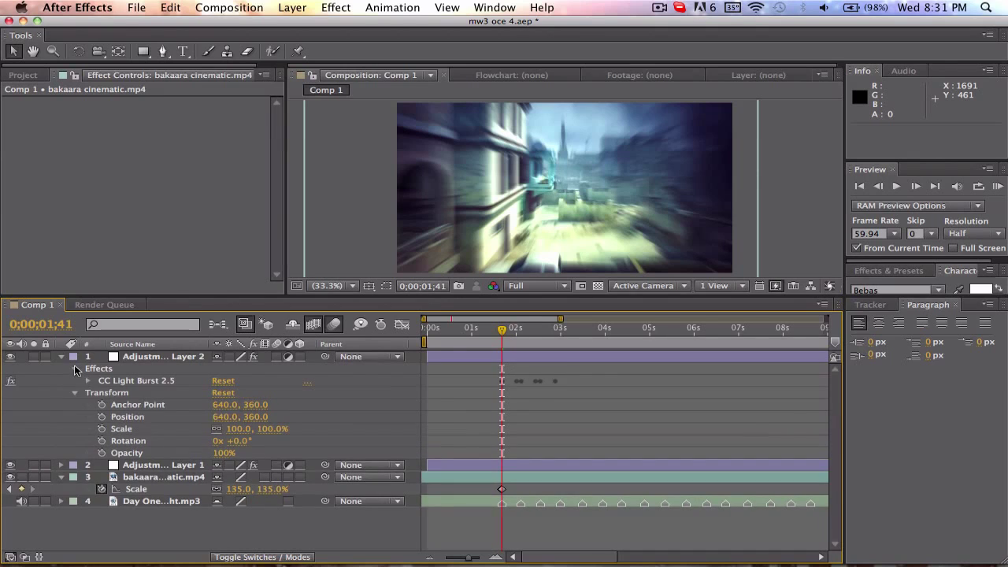
{"action": "left_click", "coordinate": [88, 380]}
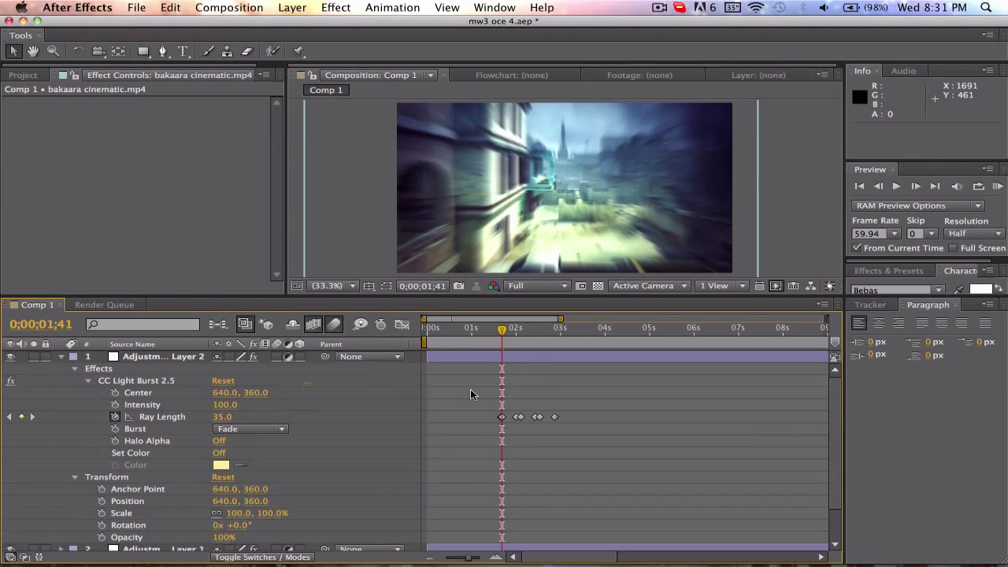
{"action": "scroll", "coordinate": [470, 388], "scroll_direction": "down", "scroll_amount": 3}
{"action": "left_click", "coordinate": [514, 339]}
{"action": "left_click_drag", "start_coordinate": [514, 341], "coordinate": [517, 341]}
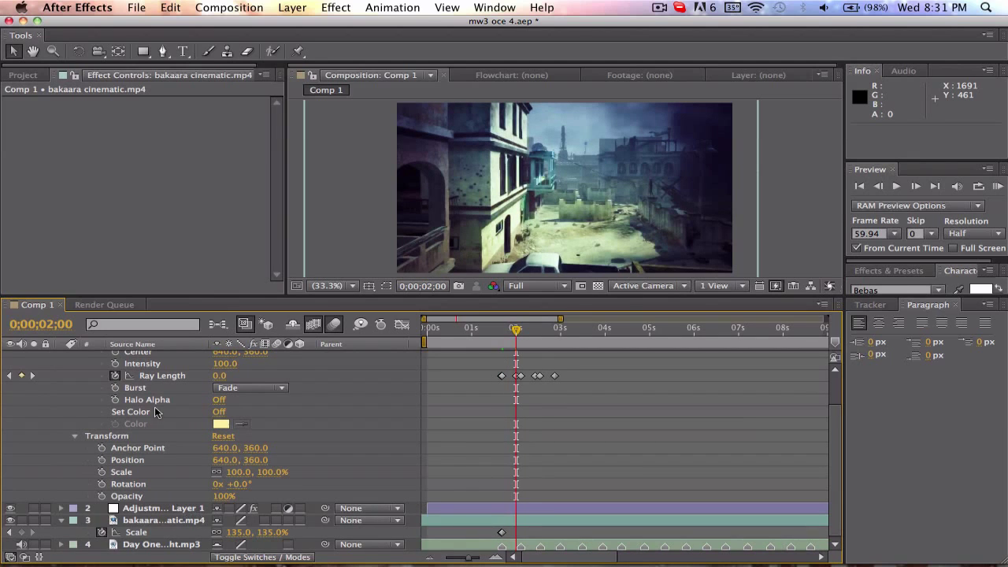
{"action": "scroll", "coordinate": [155, 406], "scroll_direction": "up", "scroll_amount": 2}
{"action": "left_click", "coordinate": [62, 359]}
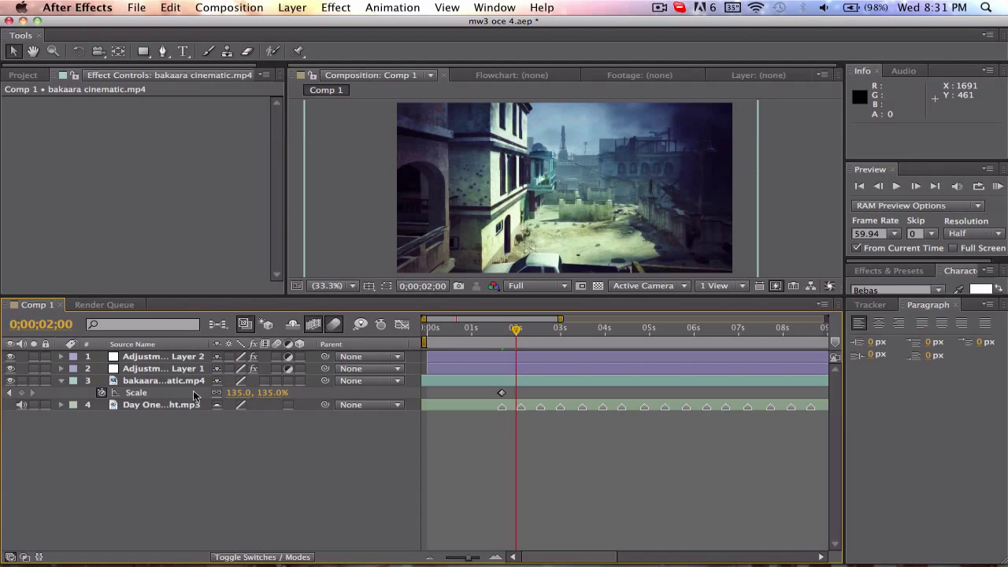
Scrub the clip's Scale back down to 122% at 0;00;02;00.
{"action": "left_click", "coordinate": [238, 393]}
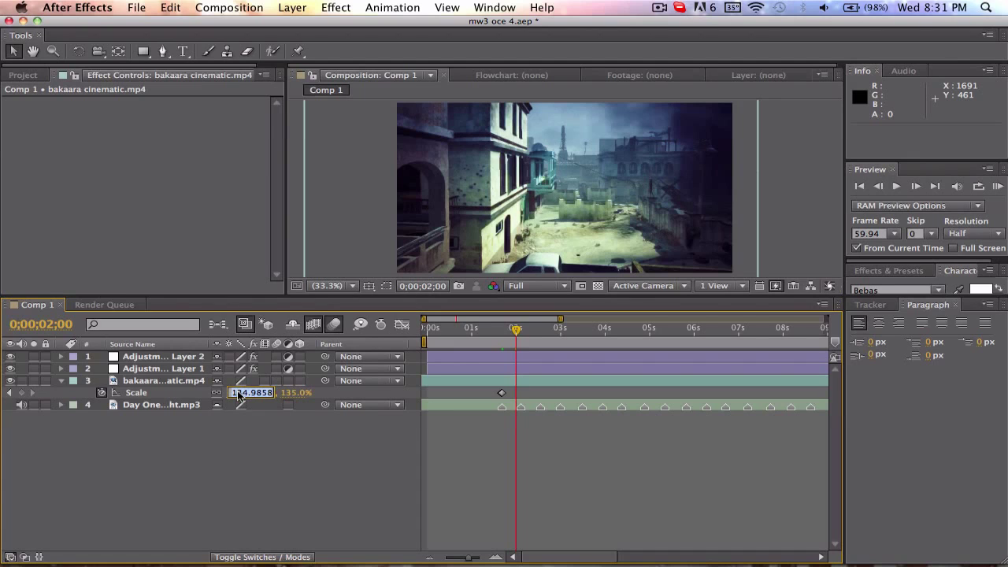
{"action": "left_click", "coordinate": [276, 434]}
{"action": "left_click", "coordinate": [241, 393]}
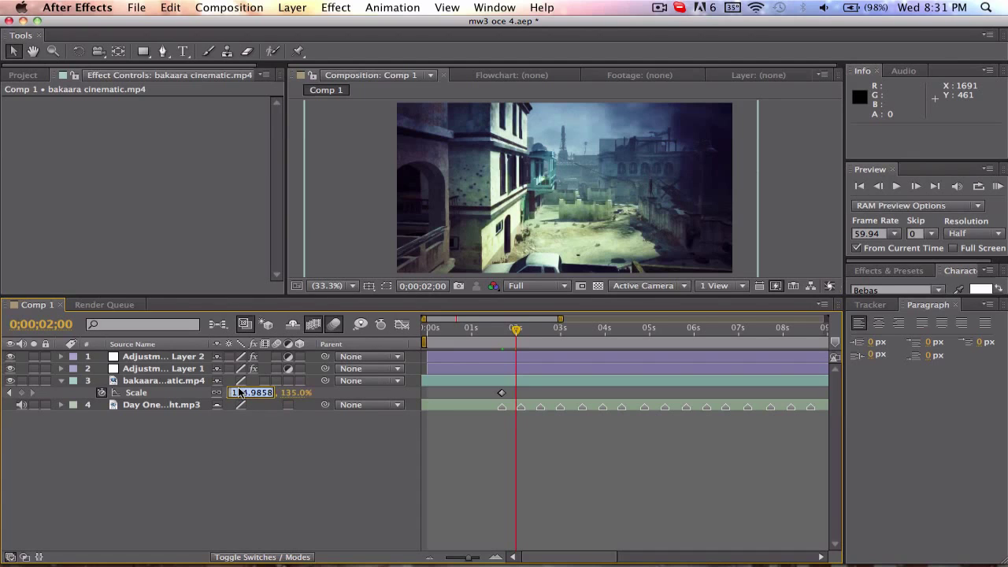
{"action": "left_click", "coordinate": [259, 435]}
{"action": "left_click_drag", "start_coordinate": [238, 392], "coordinate": [227, 392]}
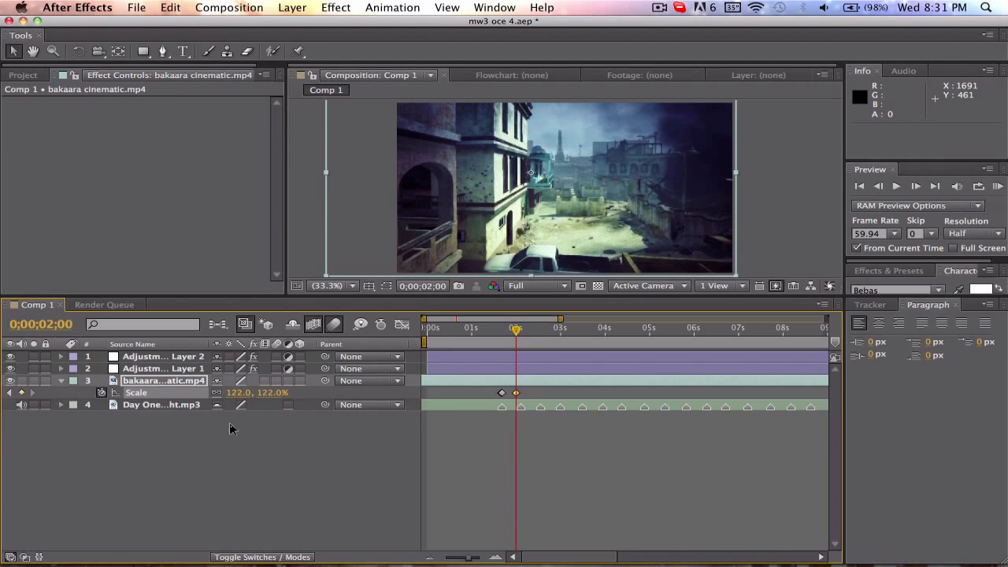
{"action": "left_click", "coordinate": [305, 415]}
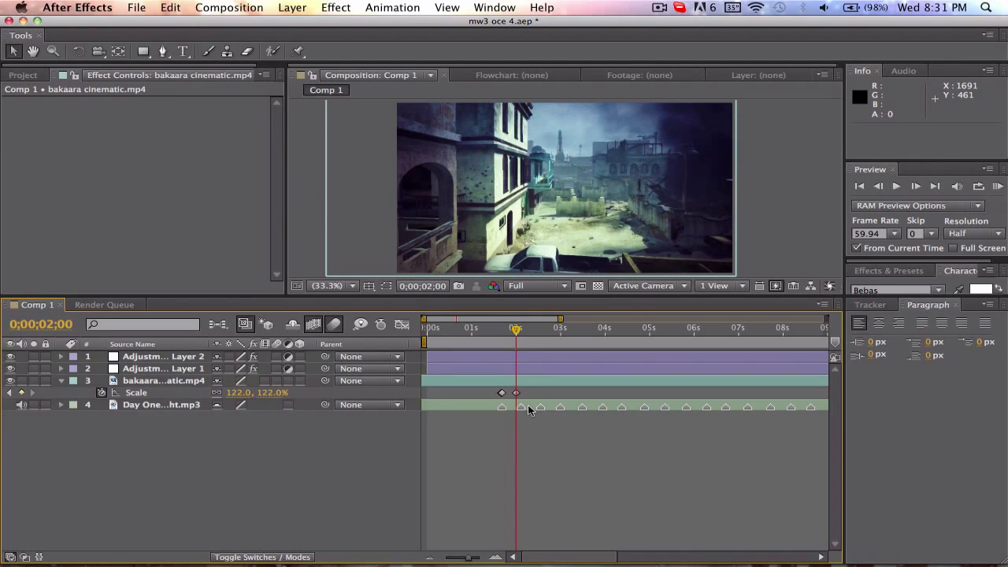
Select and copy the clip's Scale keyframes, undoing an accidental paste at 0;00;02;06.
{"action": "left_click_drag", "start_coordinate": [522, 389], "coordinate": [480, 384]}
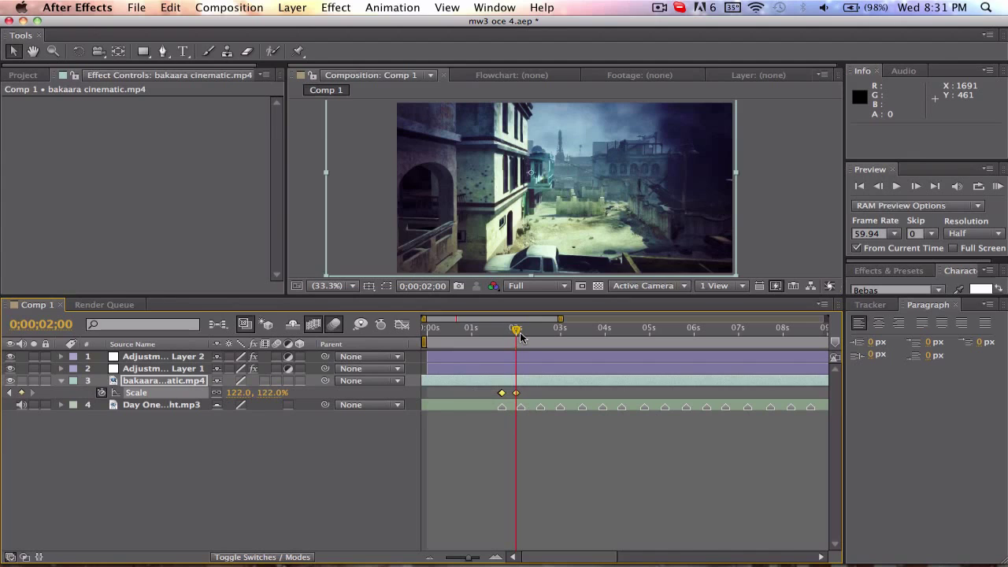
{"action": "left_click_drag", "start_coordinate": [515, 329], "coordinate": [518, 330]}
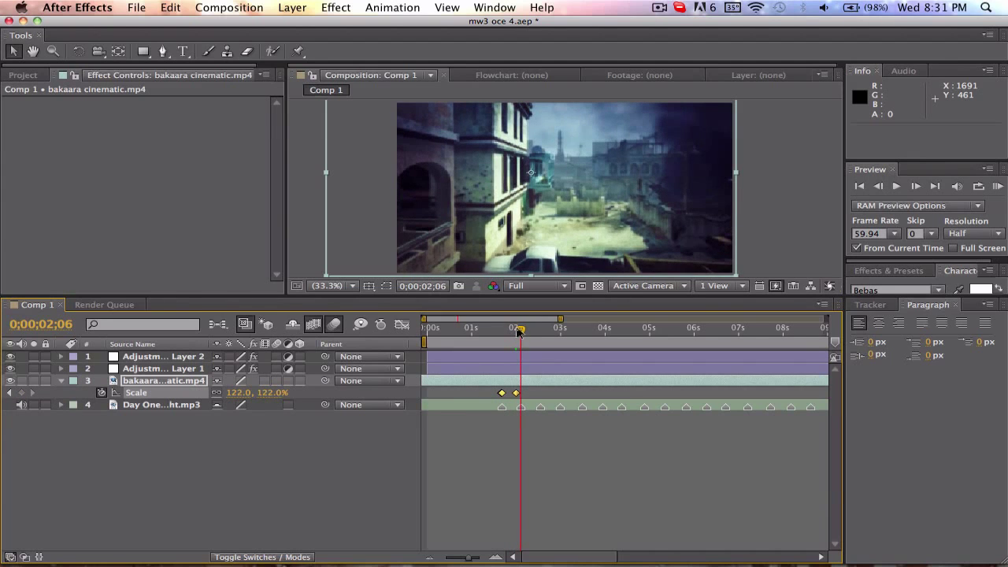
{"action": "key", "text": "super+v"}
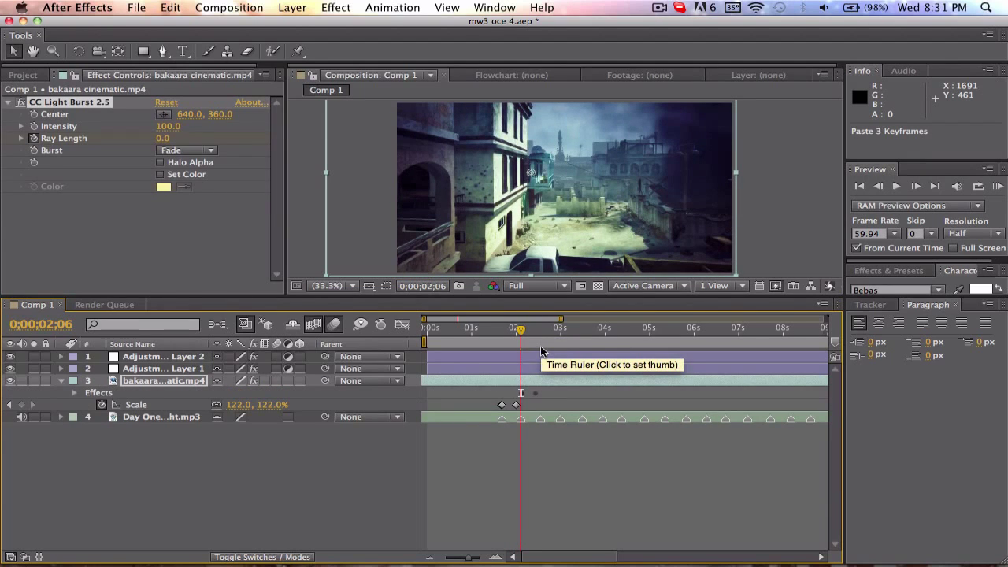
{"action": "key", "text": "super+z"}
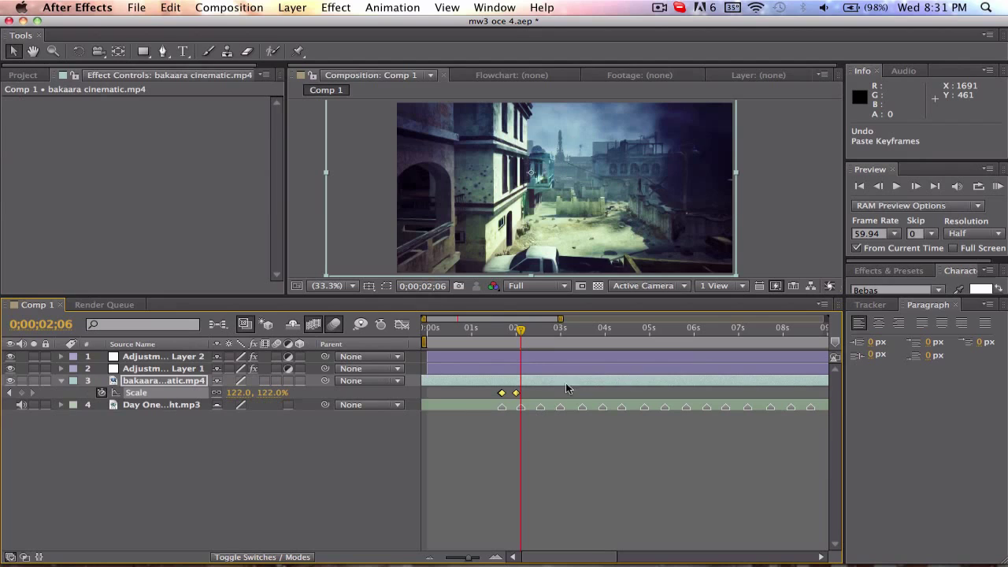
{"action": "left_click_drag", "start_coordinate": [561, 386], "coordinate": [483, 390]}
{"action": "key", "text": "super+c"}
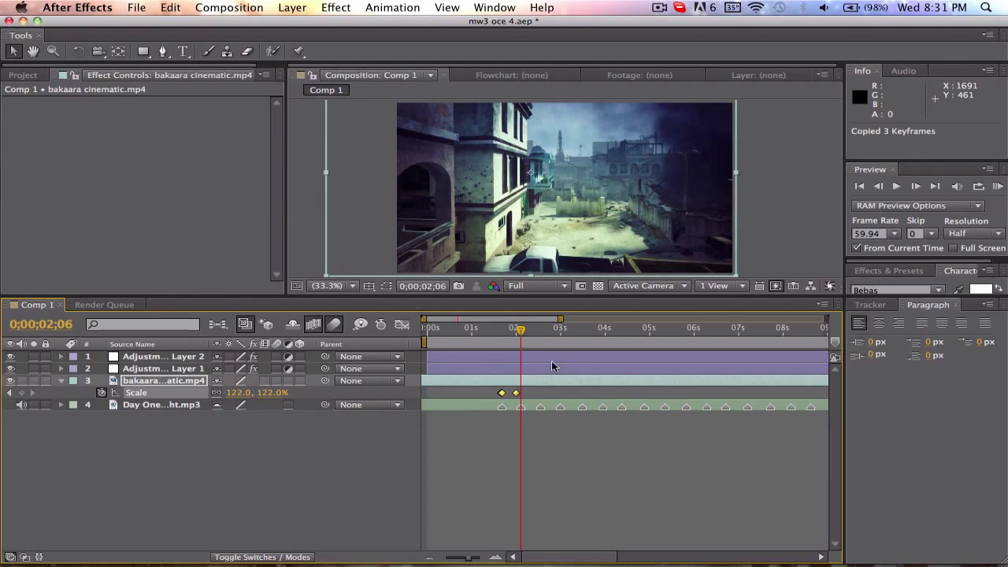
Paste the scale-pump keyframes at 0;00;02;06 and the next beat, then preview playback.
{"action": "key", "text": "super+v"}
{"action": "left_click", "coordinate": [540, 334]}
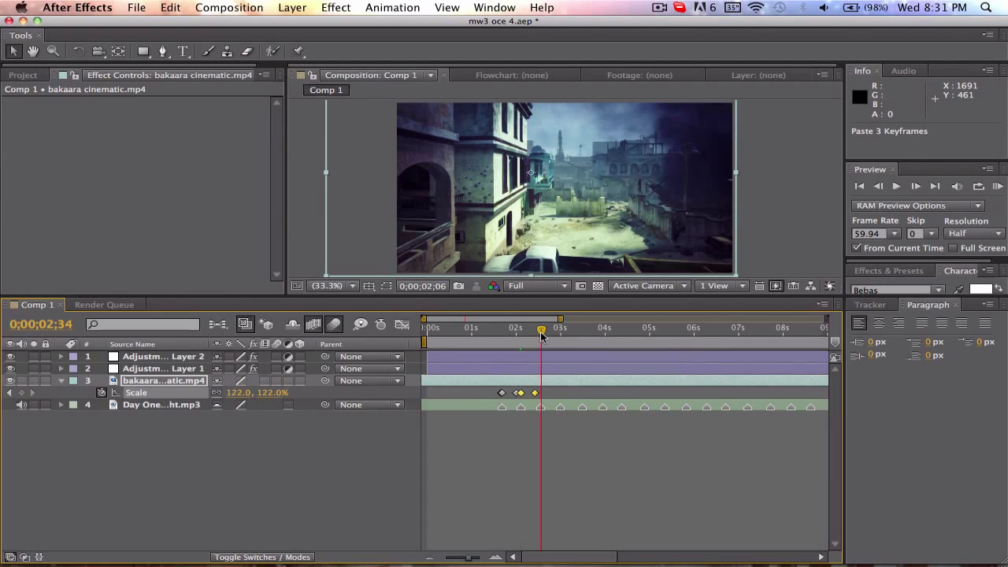
{"action": "left_click_drag", "start_coordinate": [542, 337], "coordinate": [489, 354]}
{"action": "key", "text": "super+v"}
{"action": "key", "text": "space"}
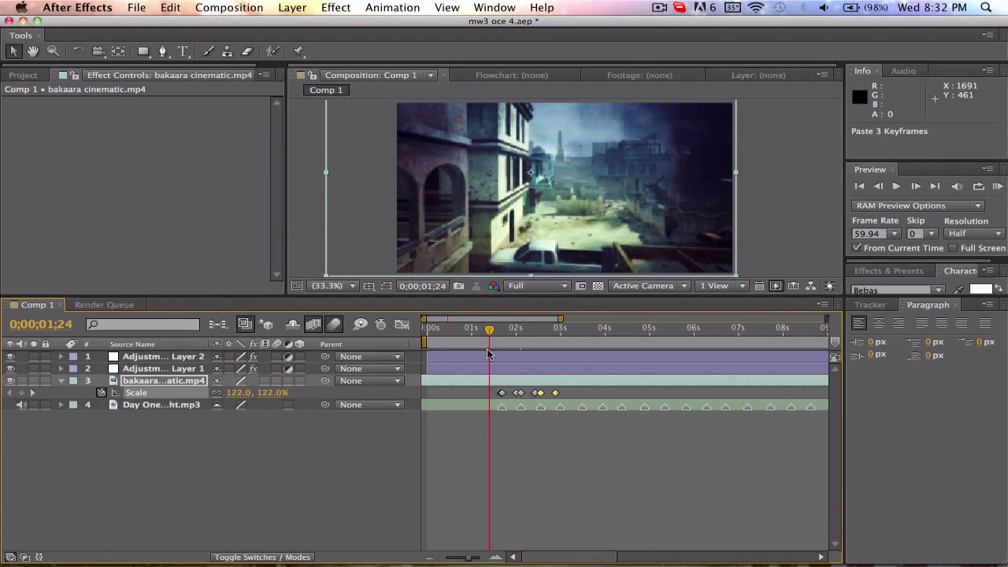